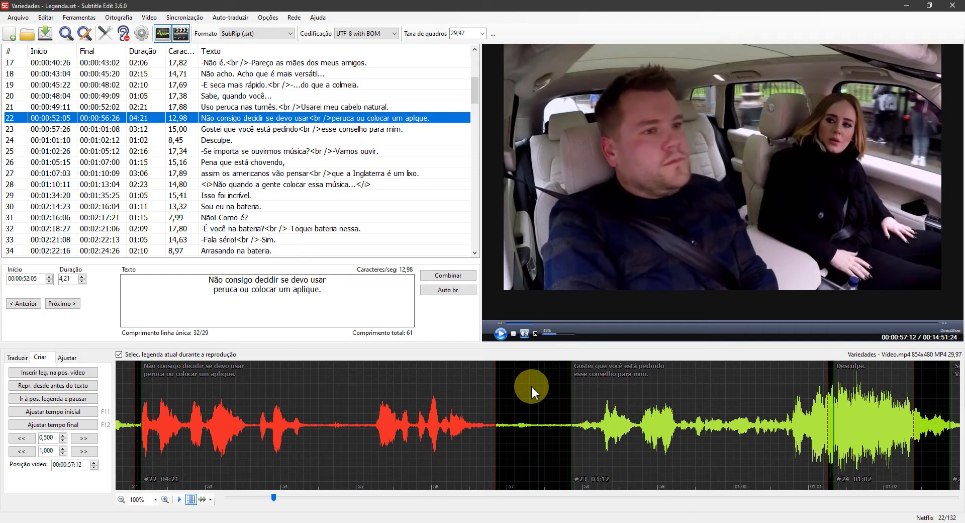
- Play the video through subtitles 23 to 25, pausing to examine the shot changes against the waveform
click(554, 245)
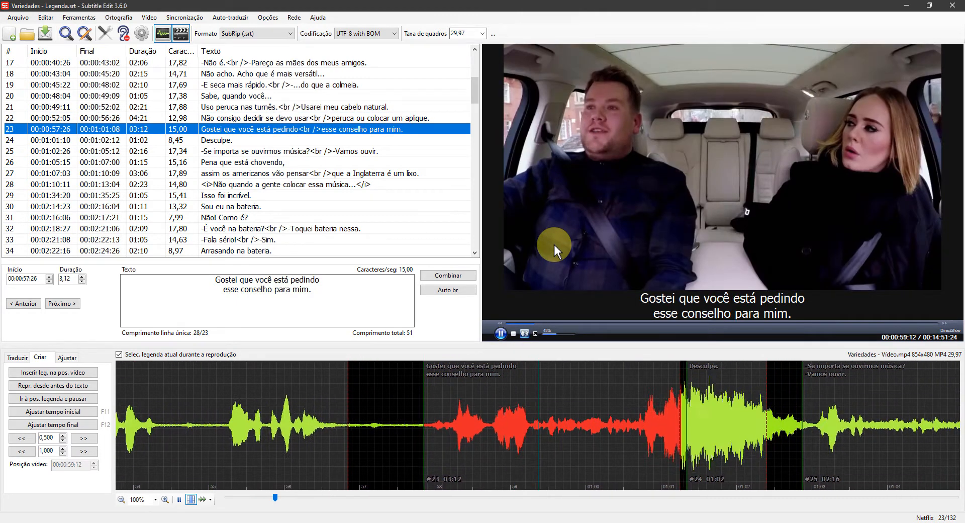
click(554, 244)
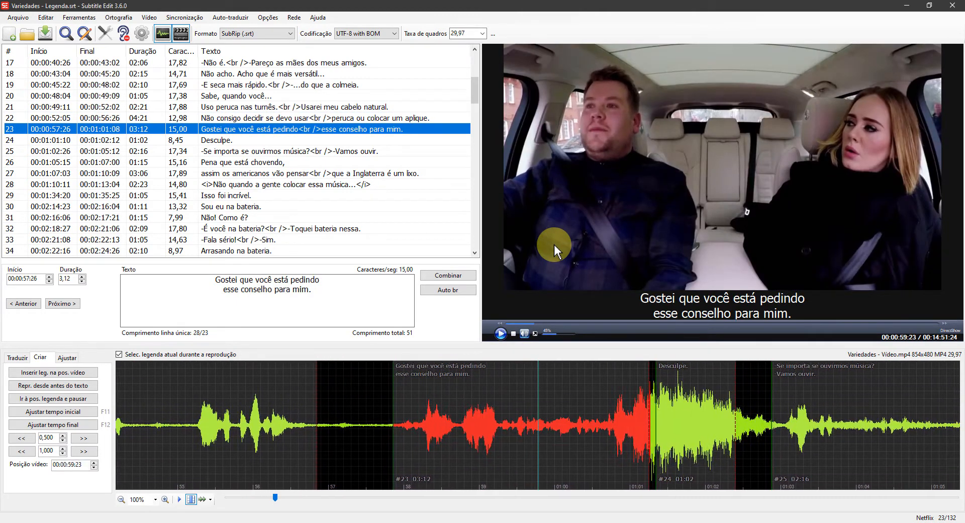
click(556, 207)
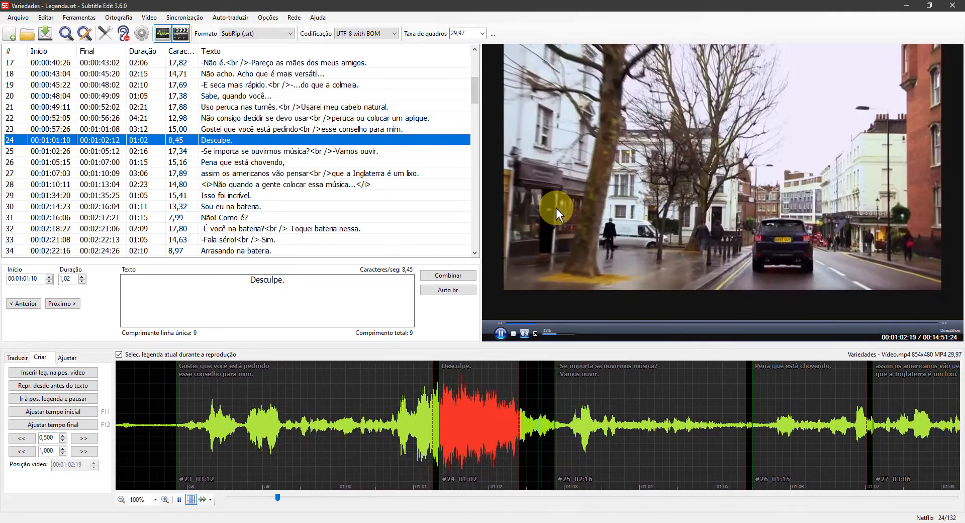
click(557, 207)
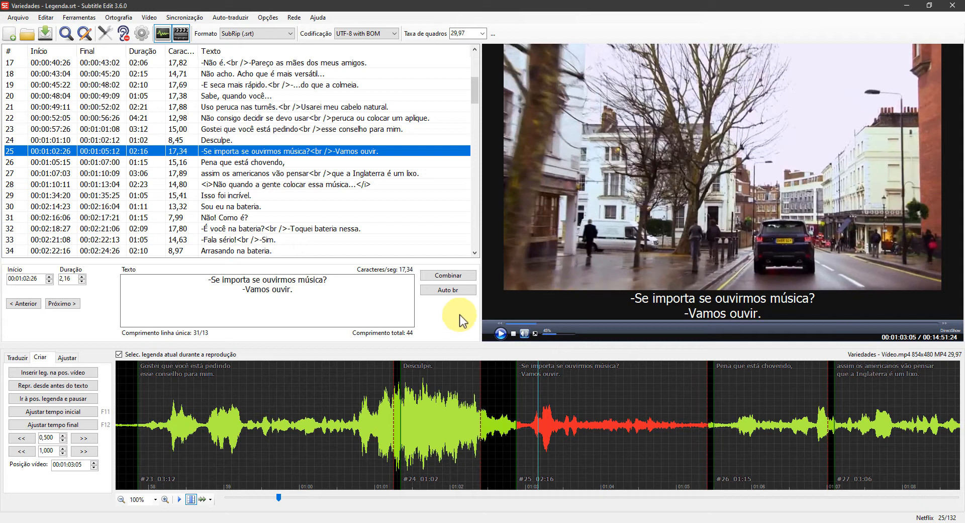
- Check the FFmpeg path in the waveform/spectrogram settings and leave the settings unchanged
click(142, 33)
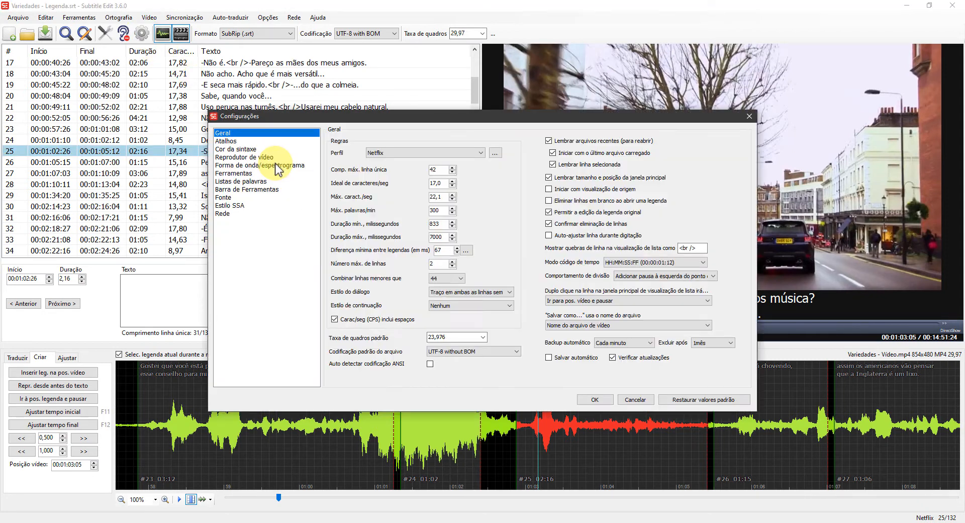
click(278, 165)
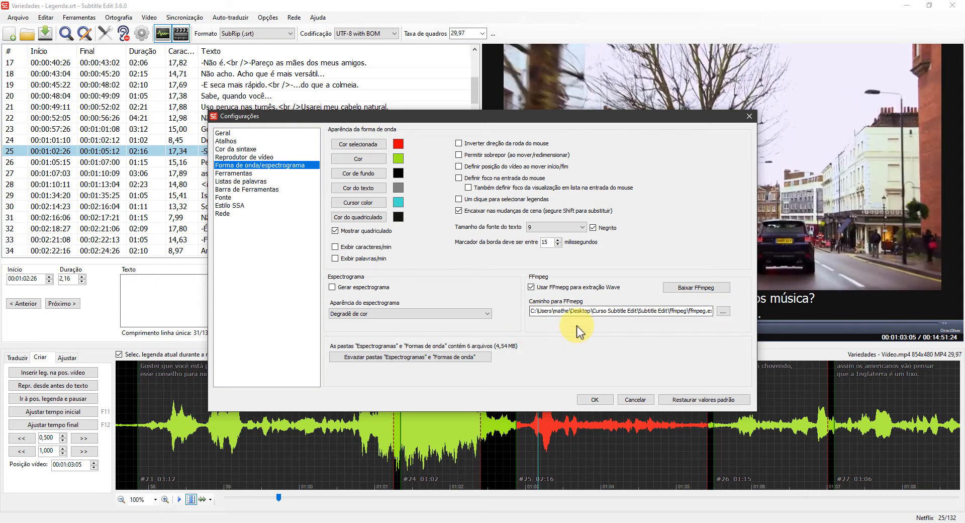
key(Escape)
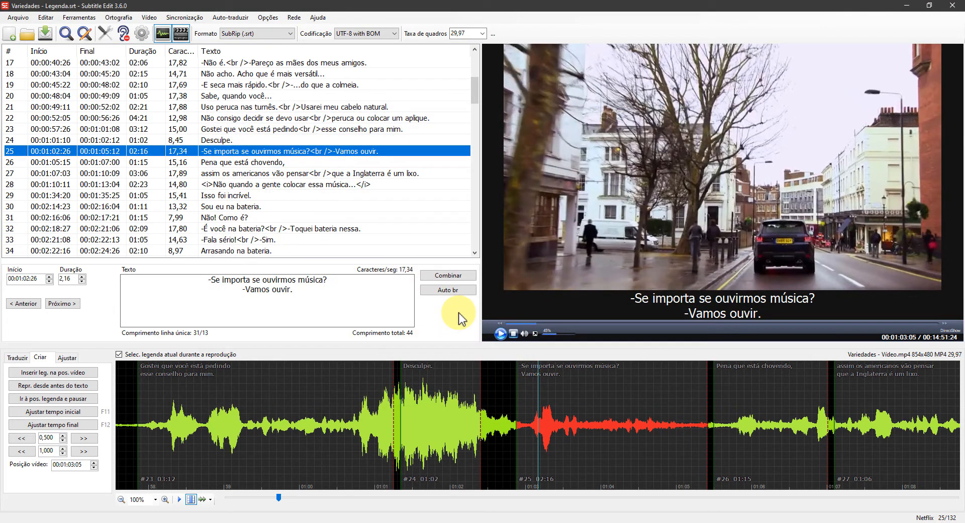
- Generate the video's scene changes with FFmpeg at a sensitivity of 0,1
click(149, 17)
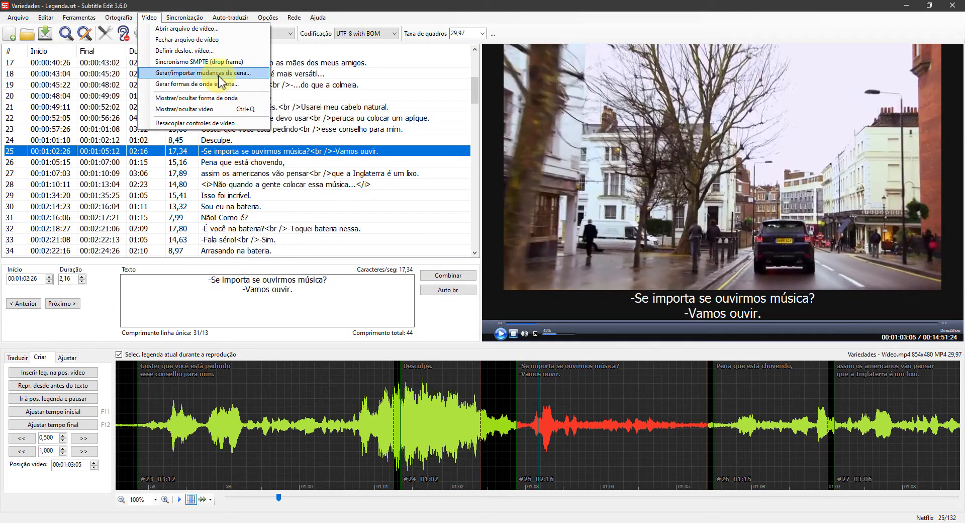
click(251, 74)
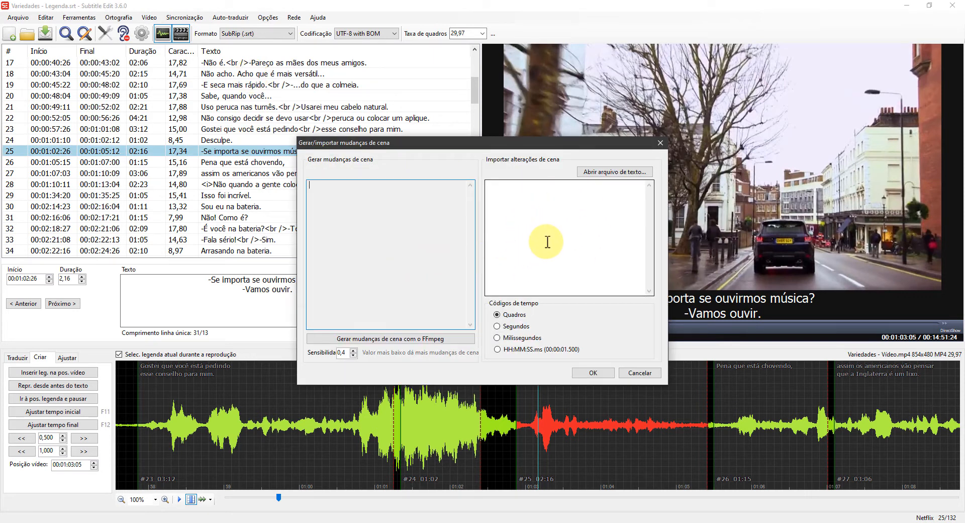
click(535, 203)
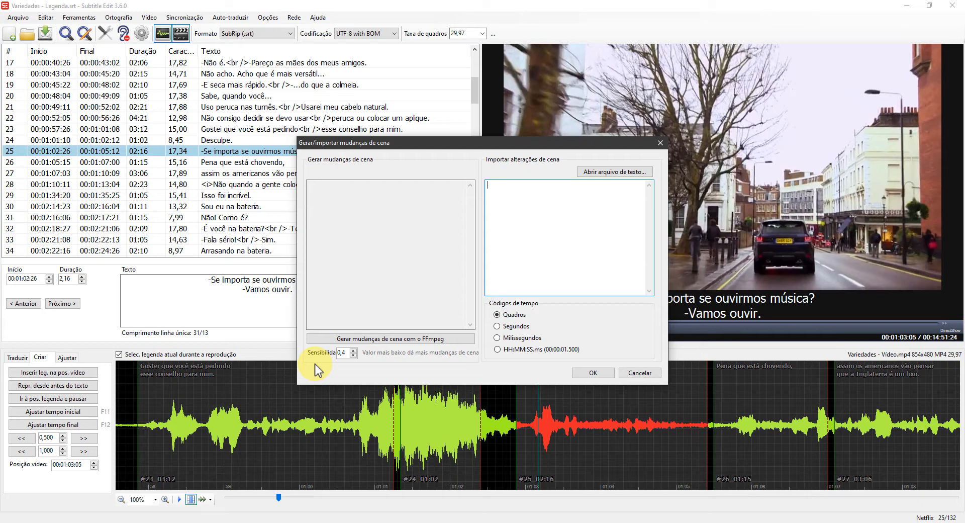
click(354, 356)
click(355, 356)
click(354, 355)
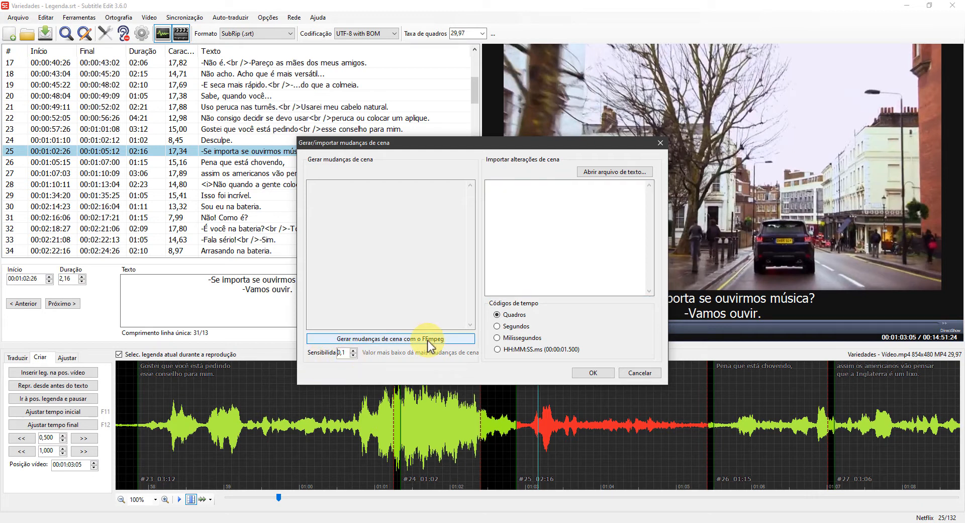
click(455, 344)
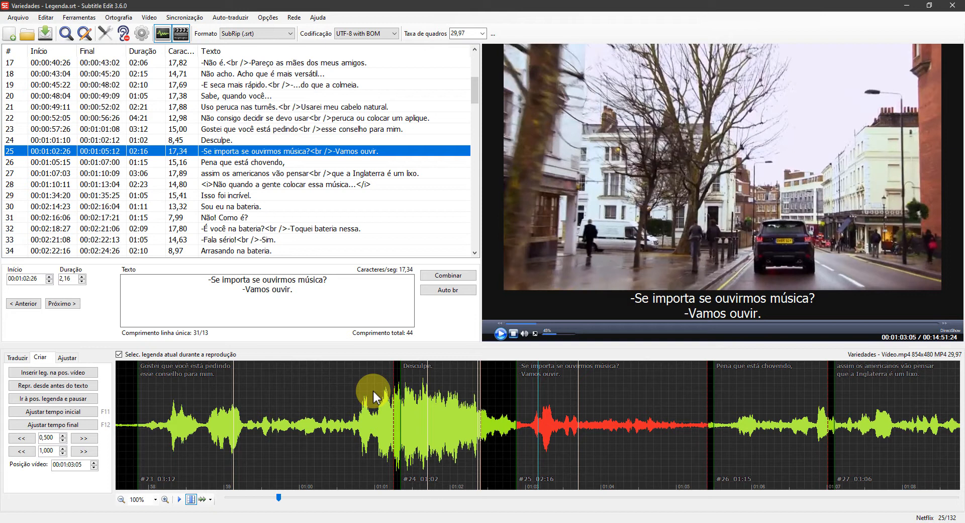
- Play through subtitles 23 to 25 and compare the video's cuts with the scene-change lines on the waveform
click(131, 399)
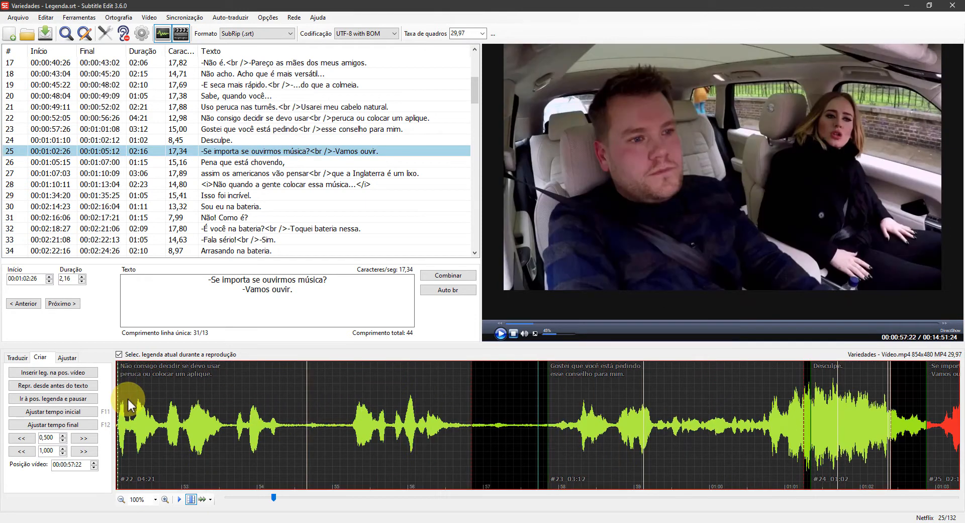
click(689, 176)
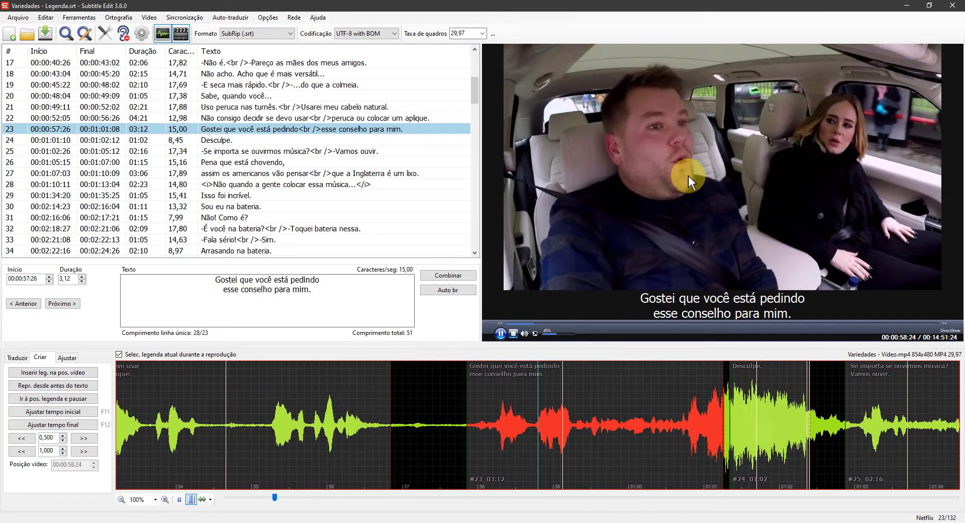
click(689, 176)
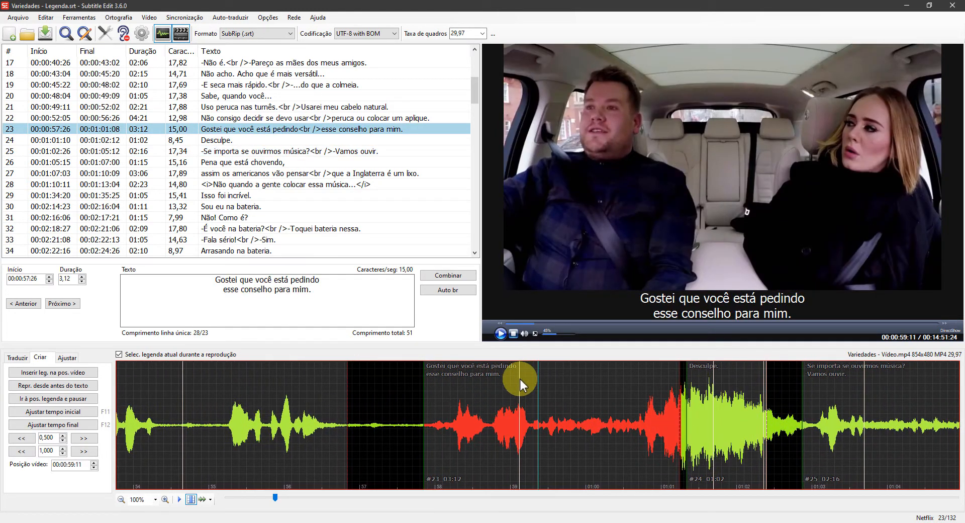
click(710, 166)
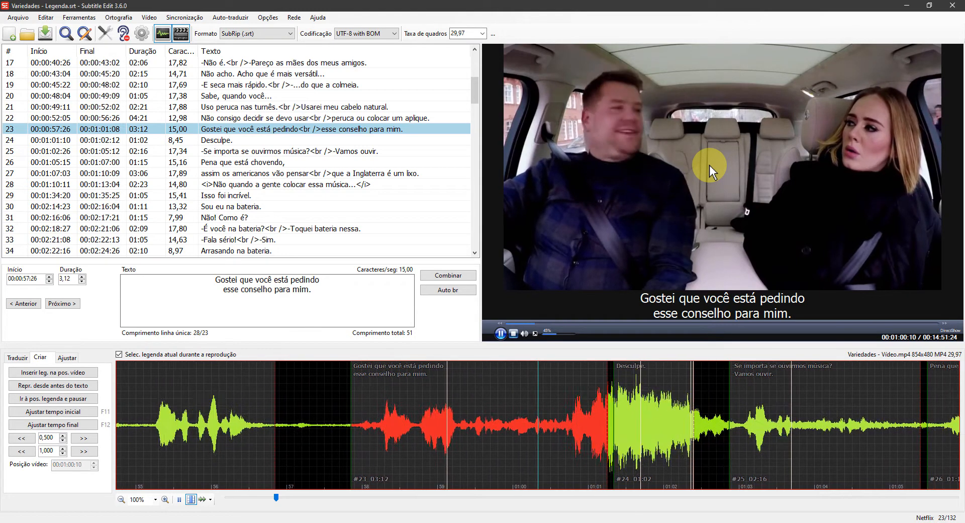
click(709, 165)
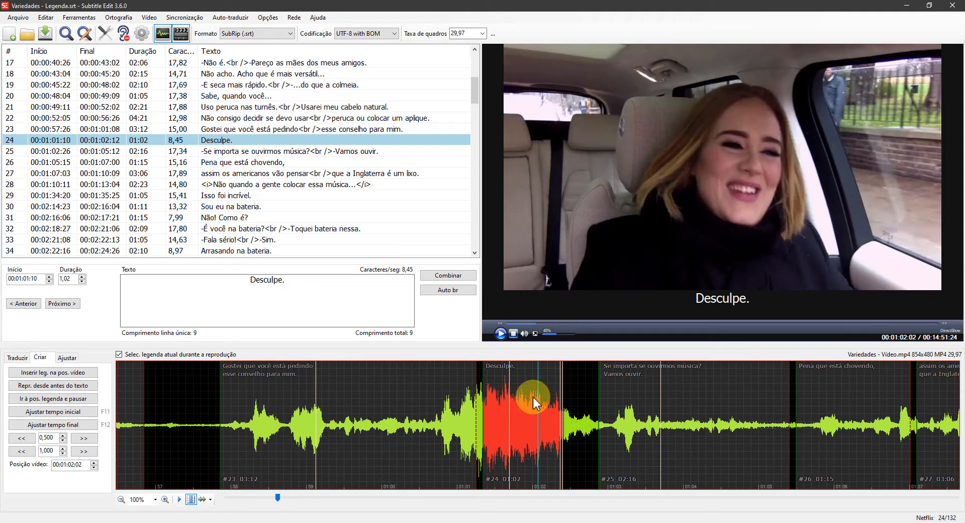
click(698, 215)
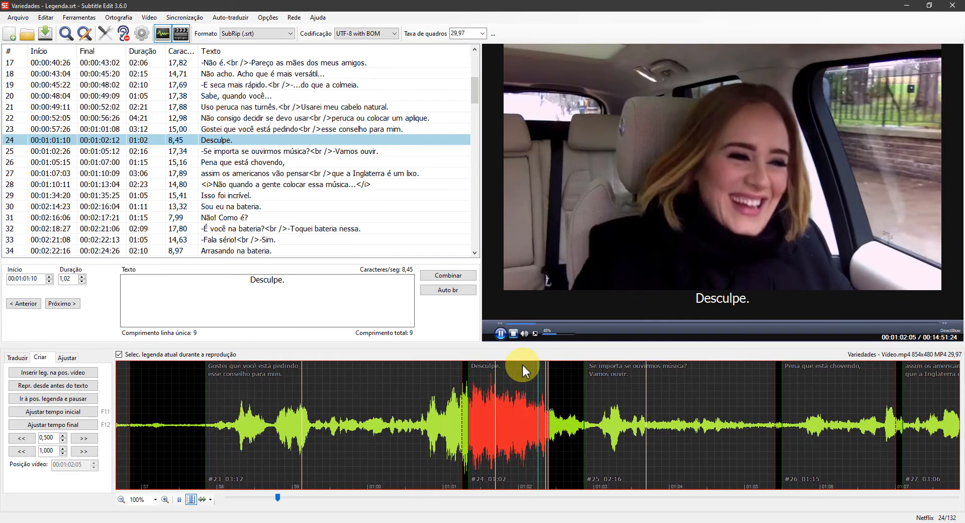
key(space)
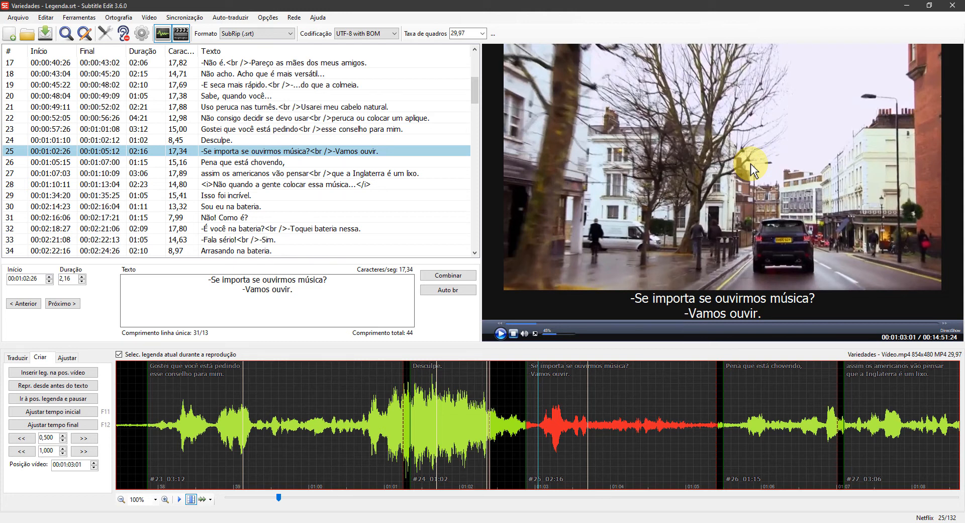
- Remove the extra scene change beside the end of subtitle 24 and play across that cut to check it
right_click(485, 380)
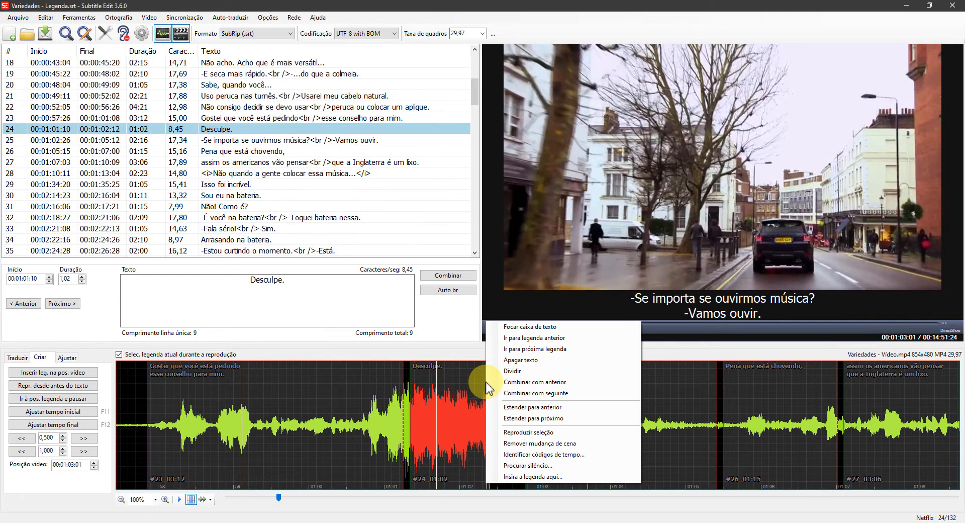
click(583, 443)
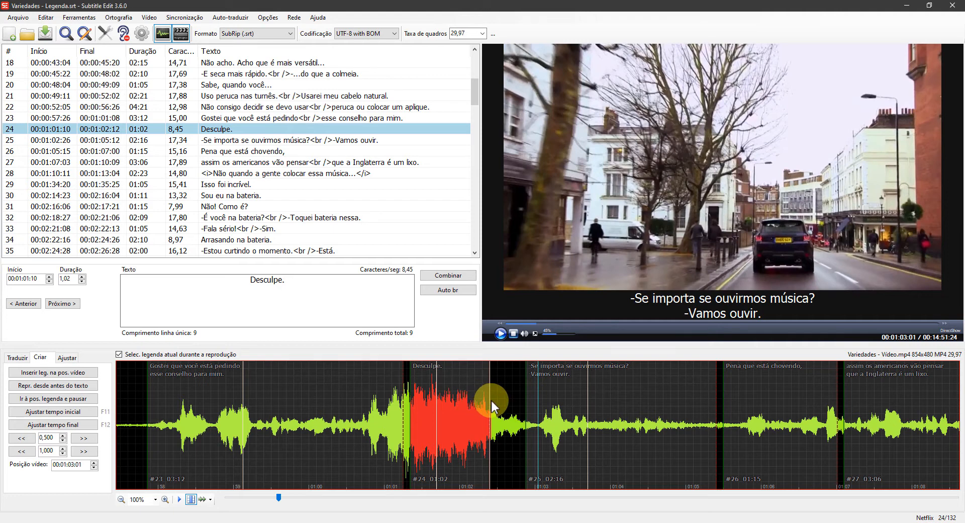
click(478, 402)
key(space)
key(space)
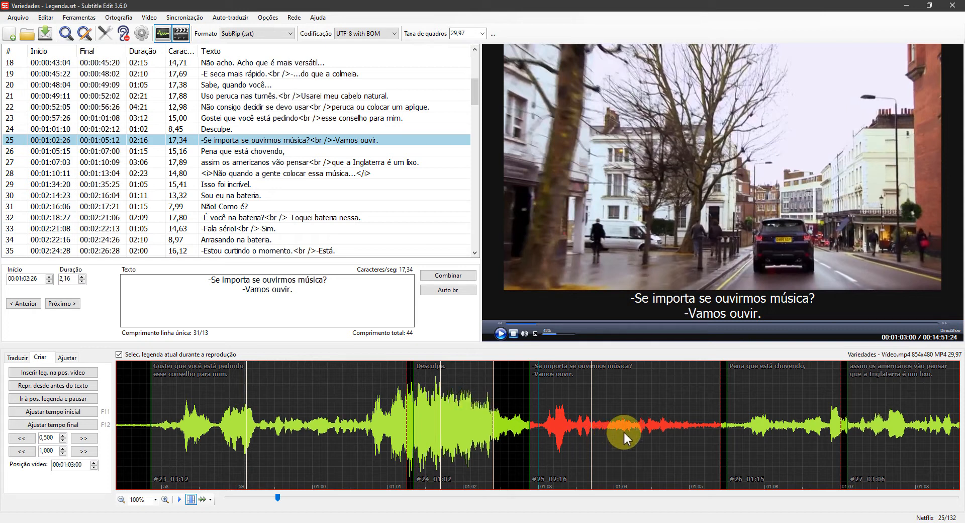
- Add a scene change at 00:01:04:26 within subtitle 25
click(678, 402)
right_click(537, 397)
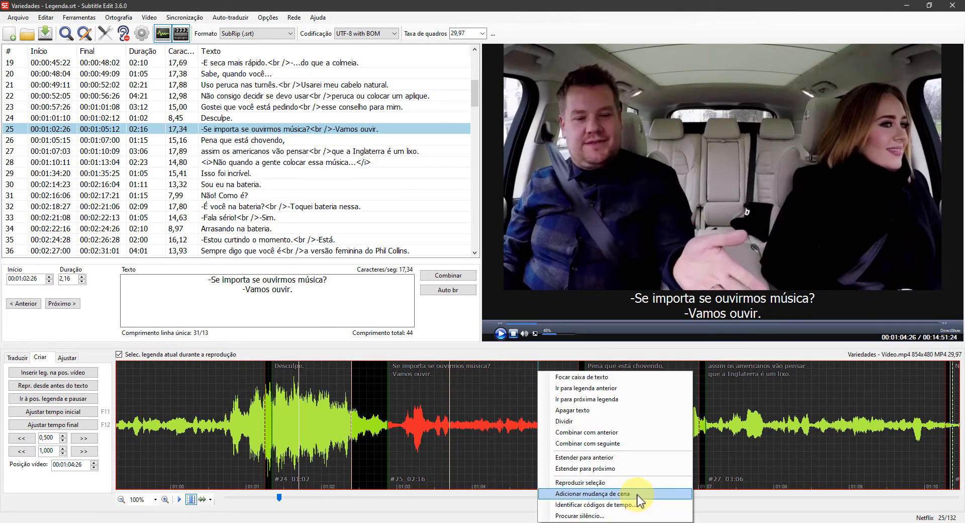
click(638, 495)
click(514, 407)
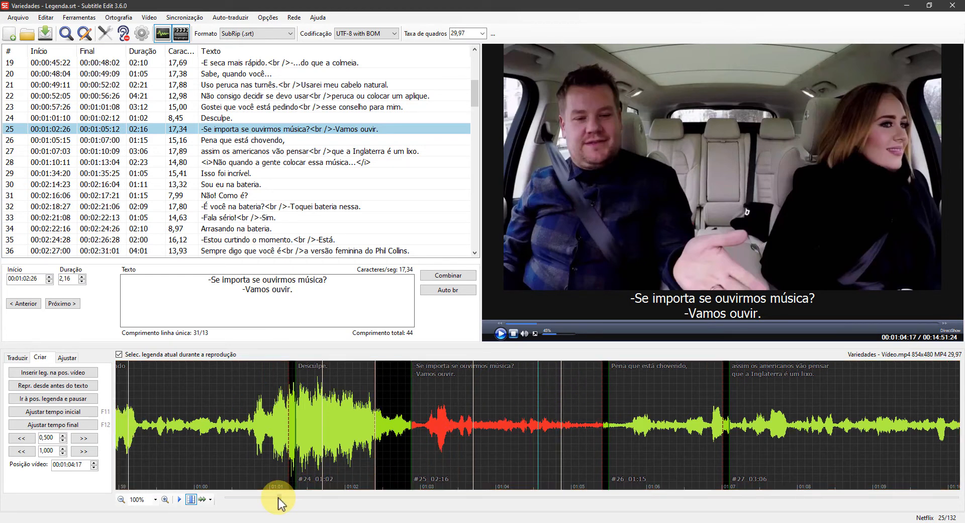
- Go back to about 00:00:19:00, play into subtitle 7 and trim its end to 00:00:21:00, keeping its start on the scene change
drag(279, 498, 243, 499)
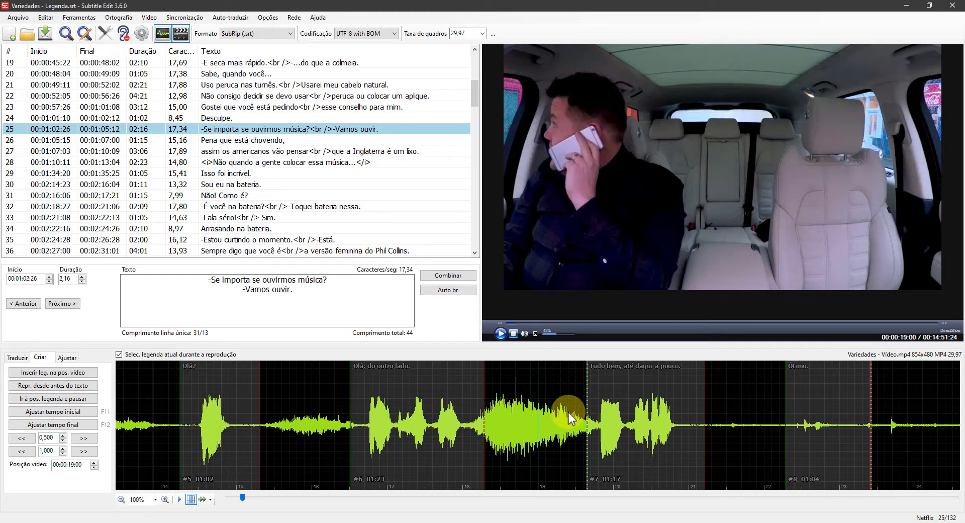
key(space)
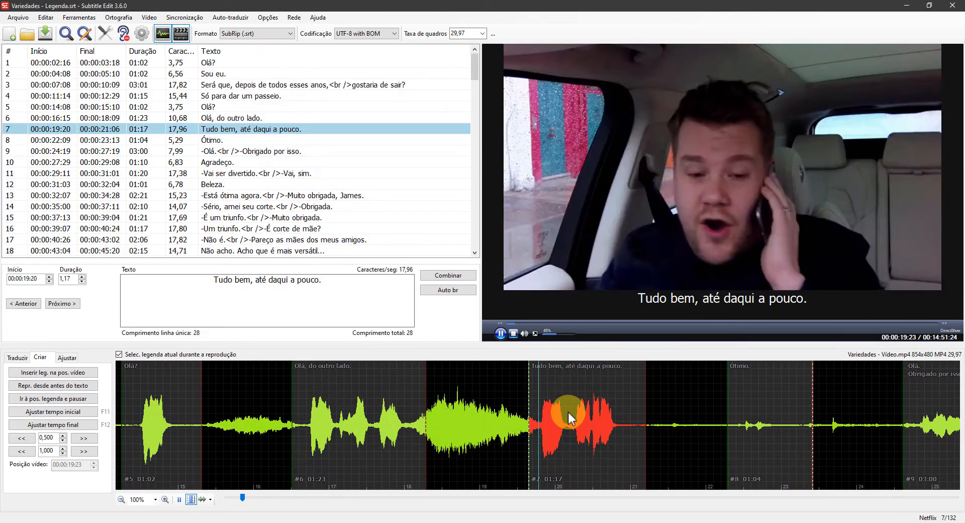
drag(505, 410, 547, 412)
mouse_move(614, 396)
mouse_down()
mouse_move(464, 409)
mouse_move(583, 409)
mouse_move(475, 414)
mouse_move(472, 403)
mouse_move(606, 396)
mouse_up()
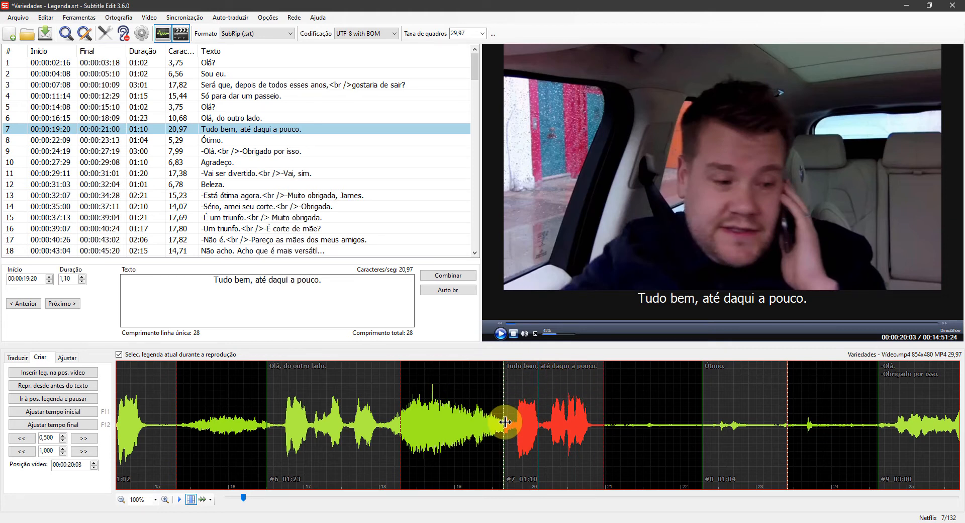
- Check the option for snapping to scene changes in the waveform settings and accept the settings
click(141, 33)
click(272, 166)
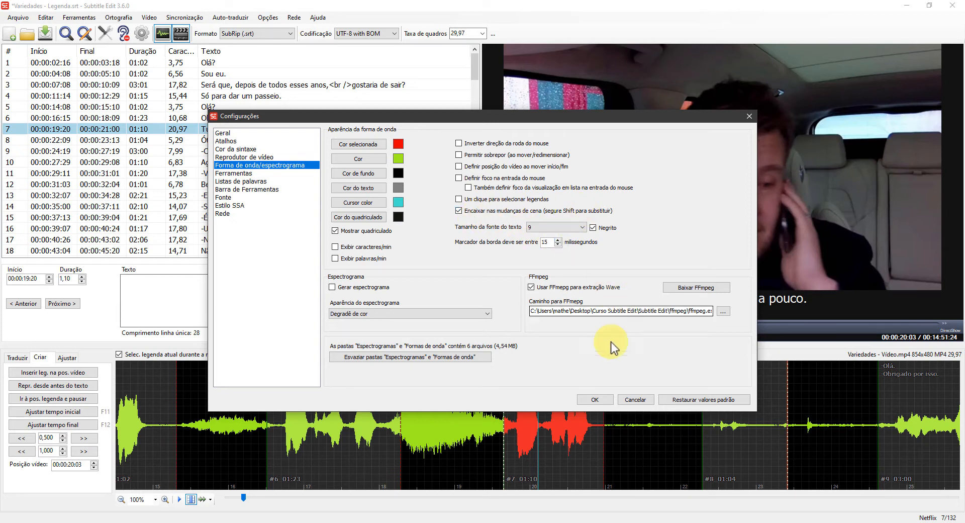
click(599, 401)
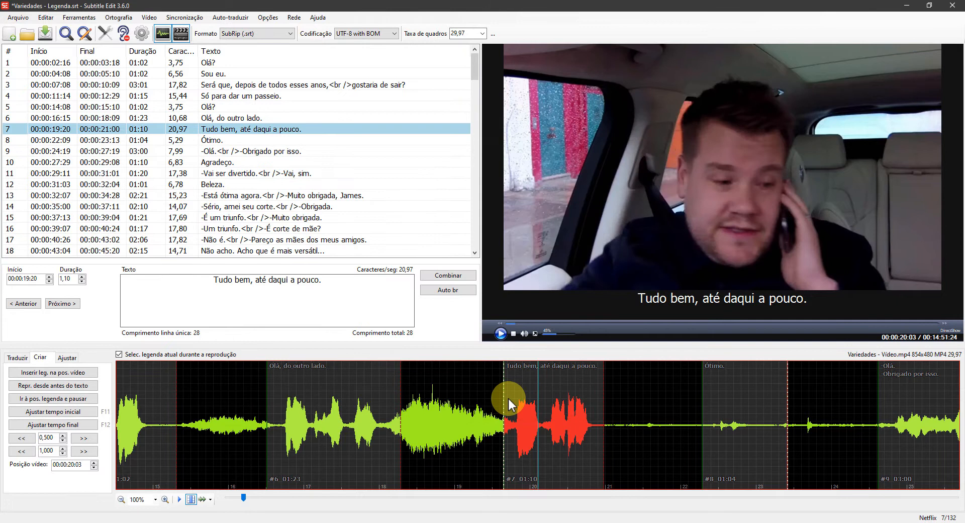
- Shorten subtitle 7 to end at 00:00:20:26 and retime subtitle 8 to run from 00:00:22:06 to the scene change at 00:00:23:13
drag(503, 400, 531, 402)
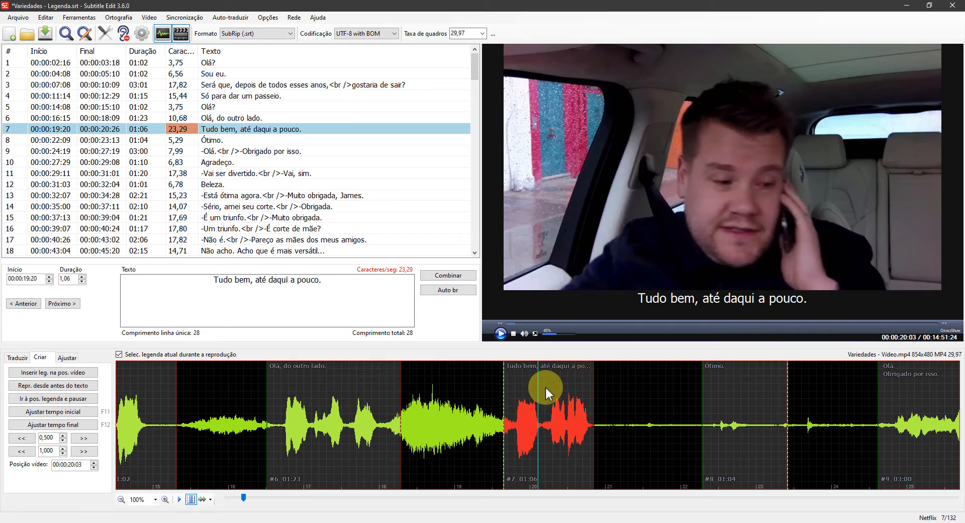
click(684, 423)
click(588, 445)
drag(580, 394, 564, 410)
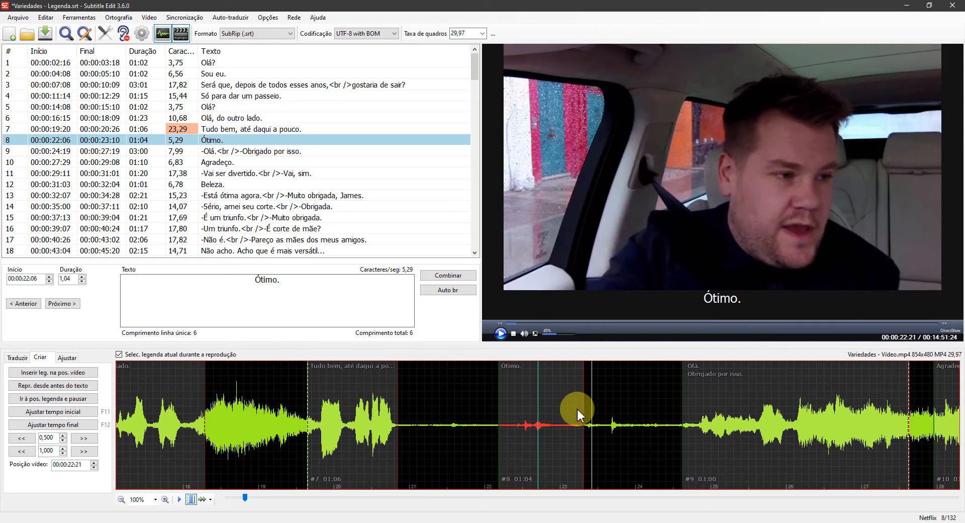
mouse_move(582, 400)
mouse_down()
mouse_move(601, 401)
mouse_move(591, 400)
mouse_up()
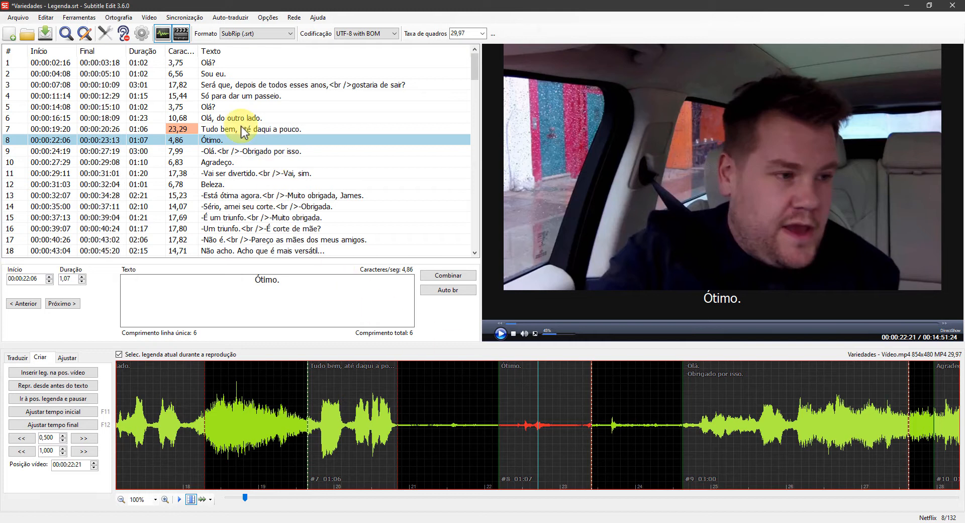
- Remove all scene changes from the video and look along the waveform up to subtitle 11
click(149, 17)
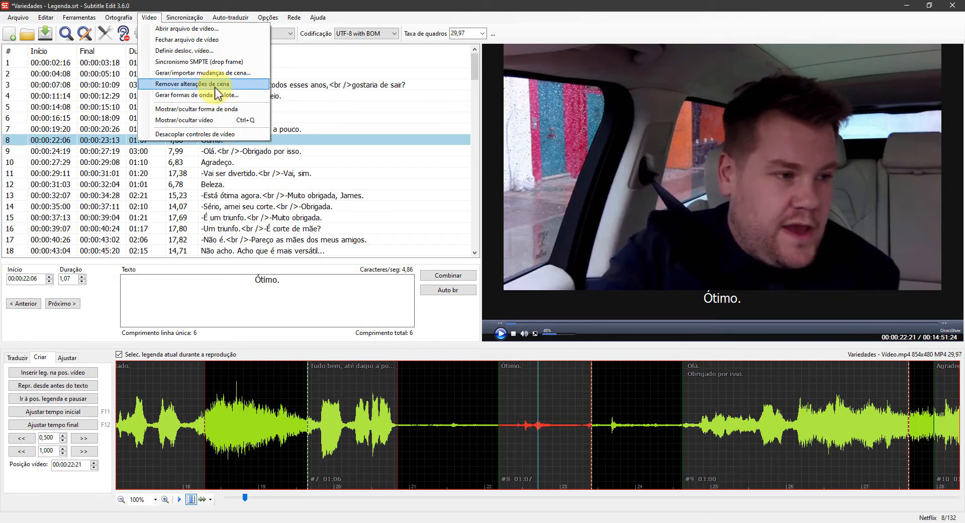
click(216, 87)
scroll(631, 434, up, 6)
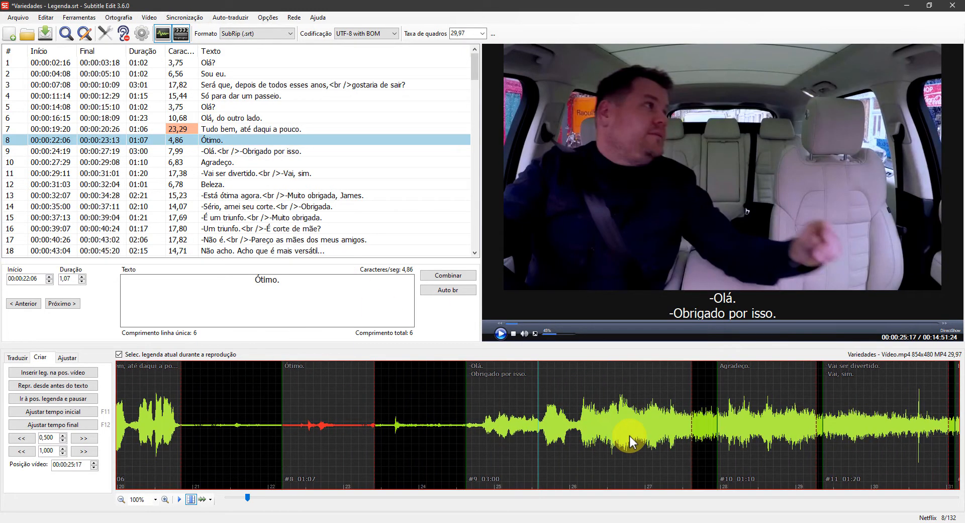
scroll(629, 440, up, 5)
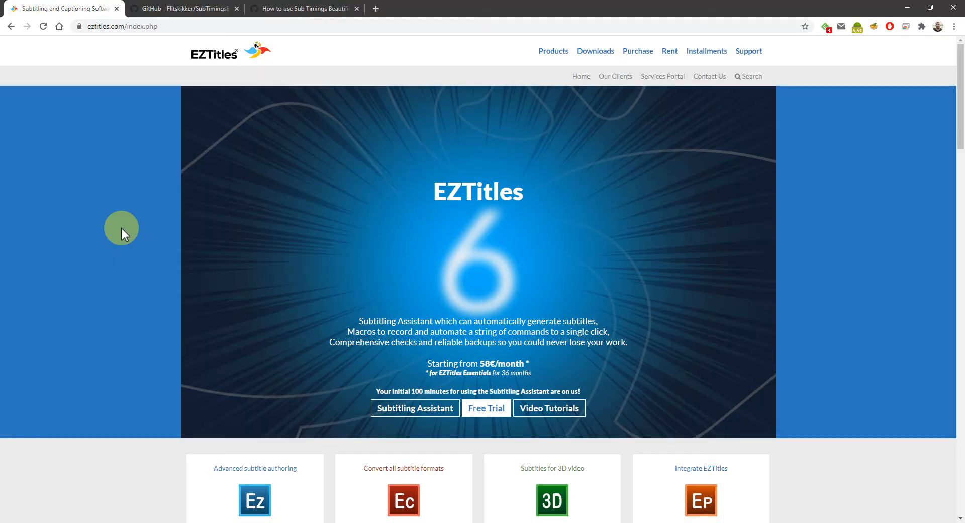
- Open the EZTitles downloads page, and start EZTitles V with the last used project settings, dismissing the file details
click(599, 54)
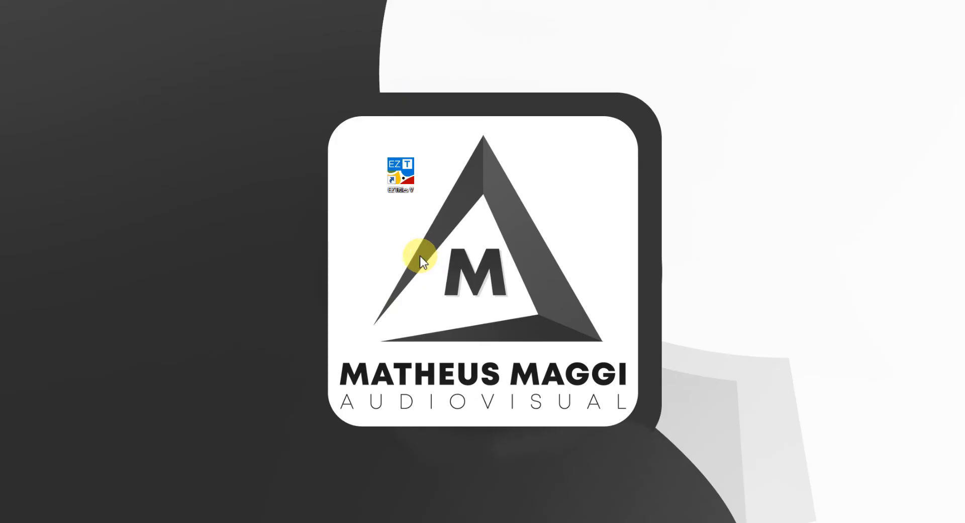
double_click(393, 179)
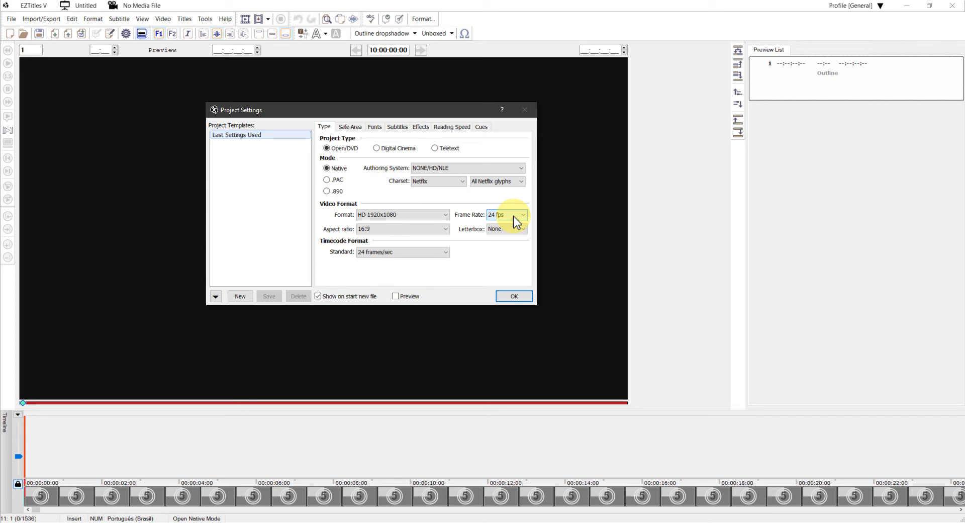
click(513, 295)
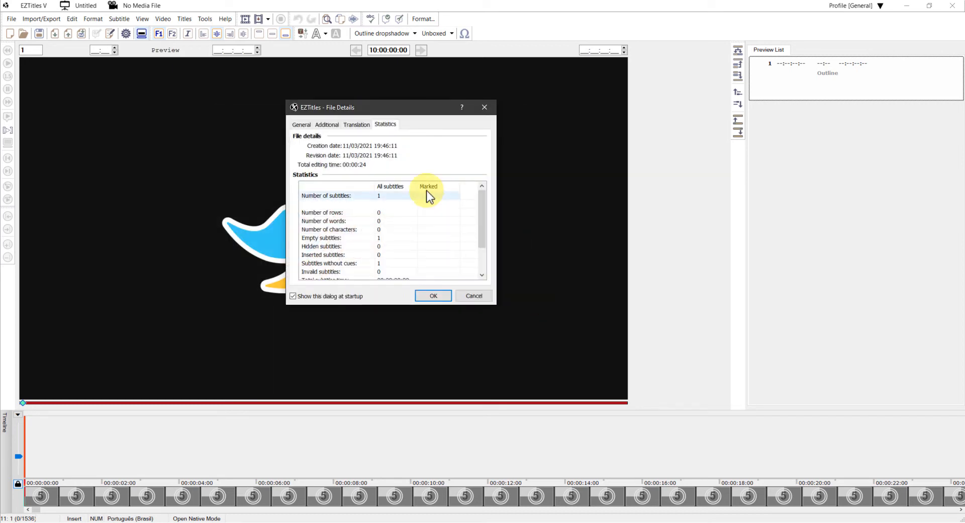
click(486, 107)
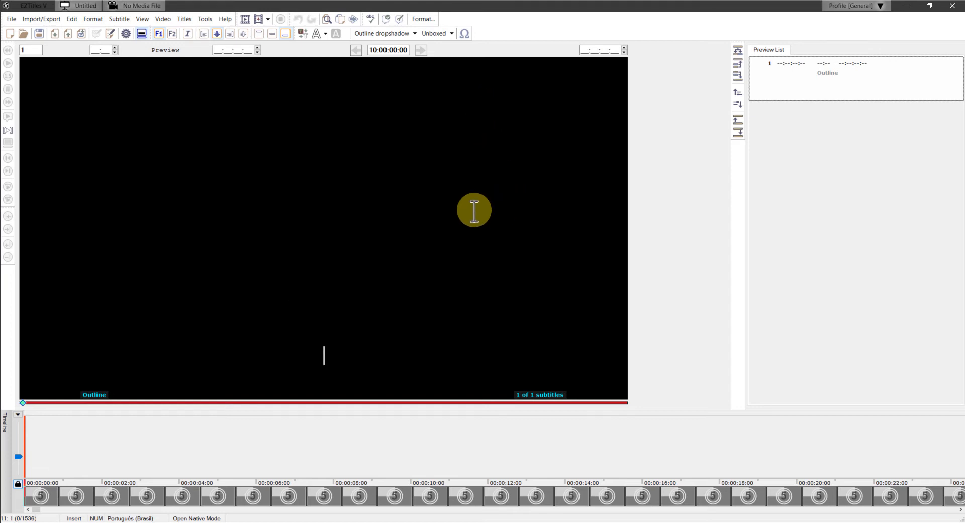
- Open the video file Variedades - Vídeo.mp4 in the new project
click(166, 20)
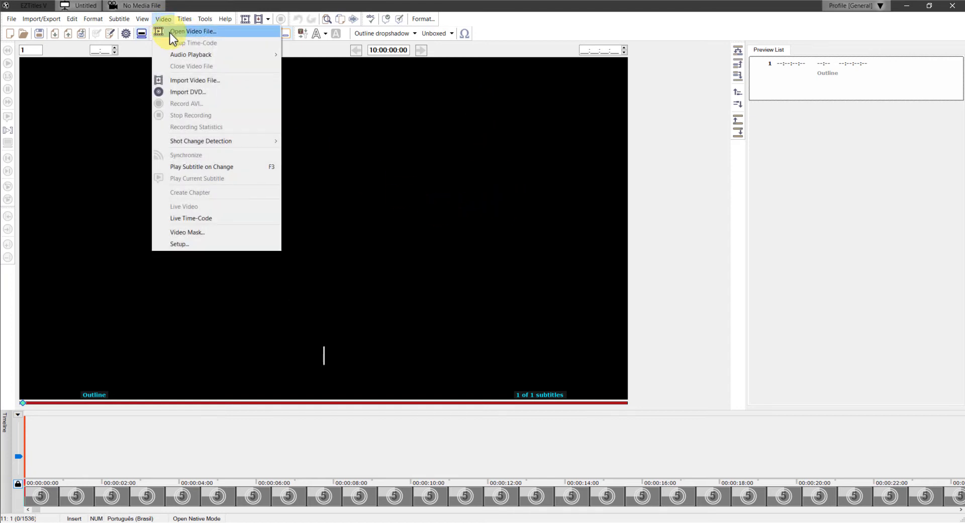
click(245, 9)
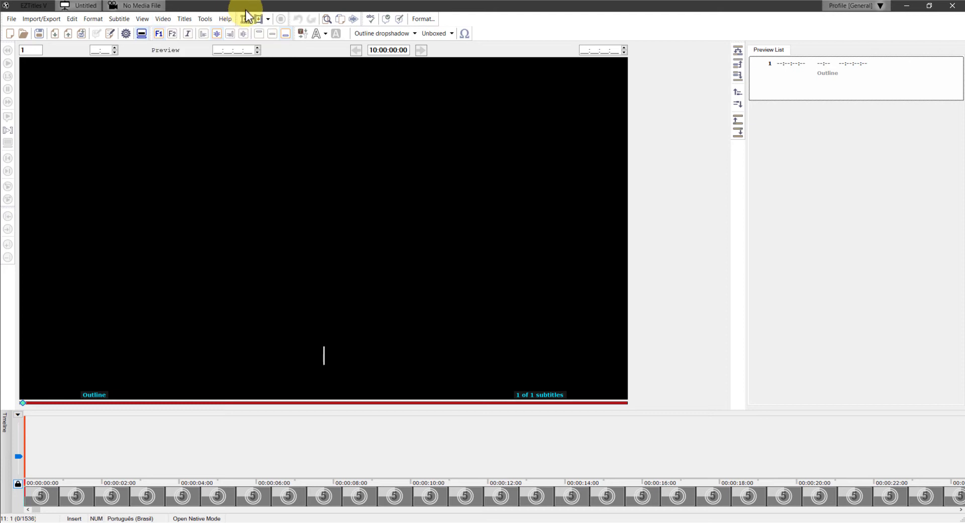
click(246, 20)
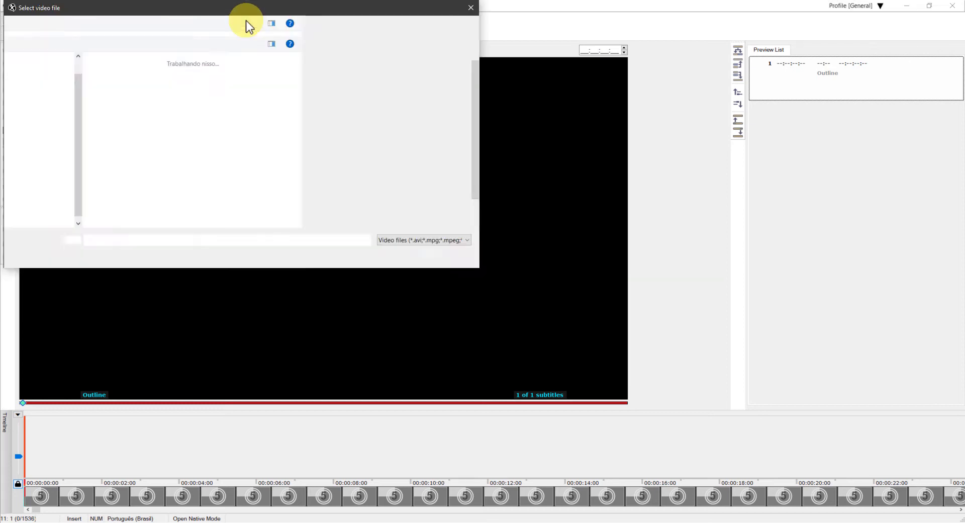
click(116, 153)
double_click(117, 152)
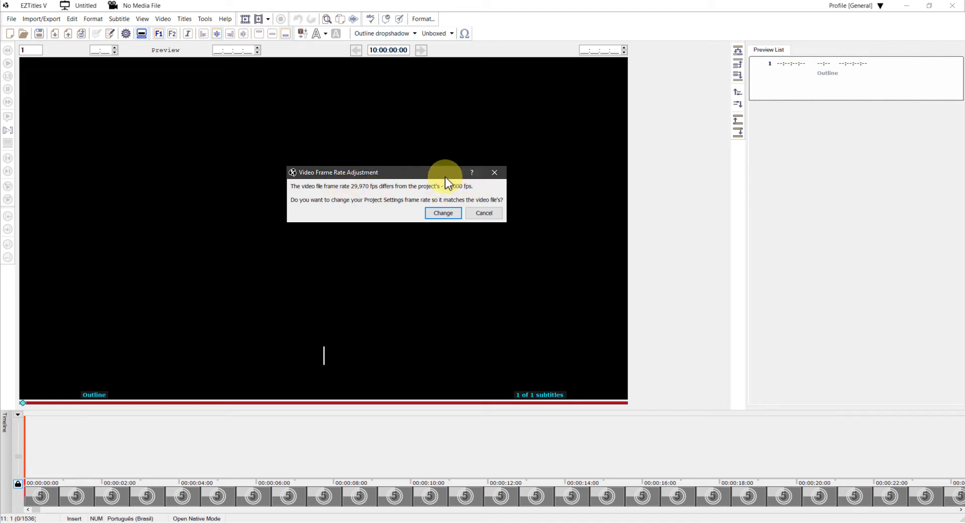
- Change the project frame rate to 29.97 fps to match the video and accept the 00:00:00:00 starting time-code
click(442, 213)
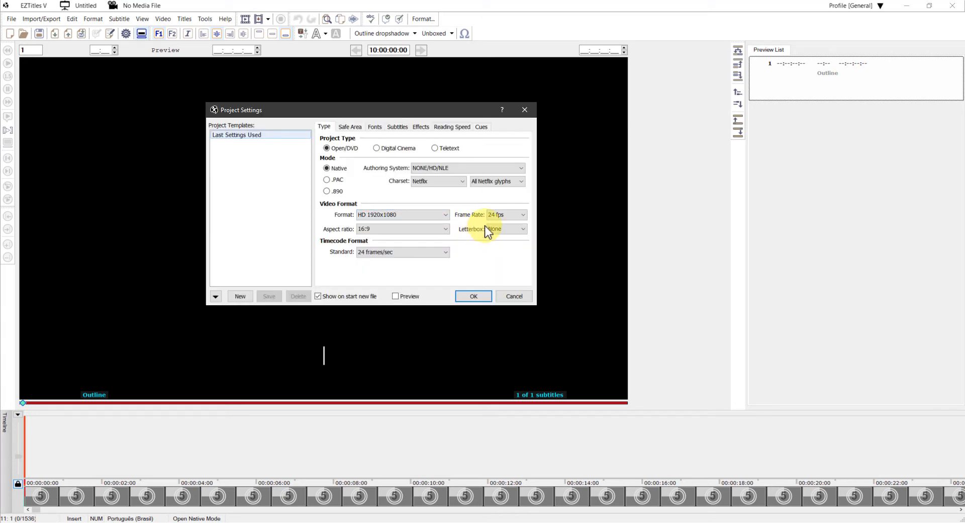
click(502, 215)
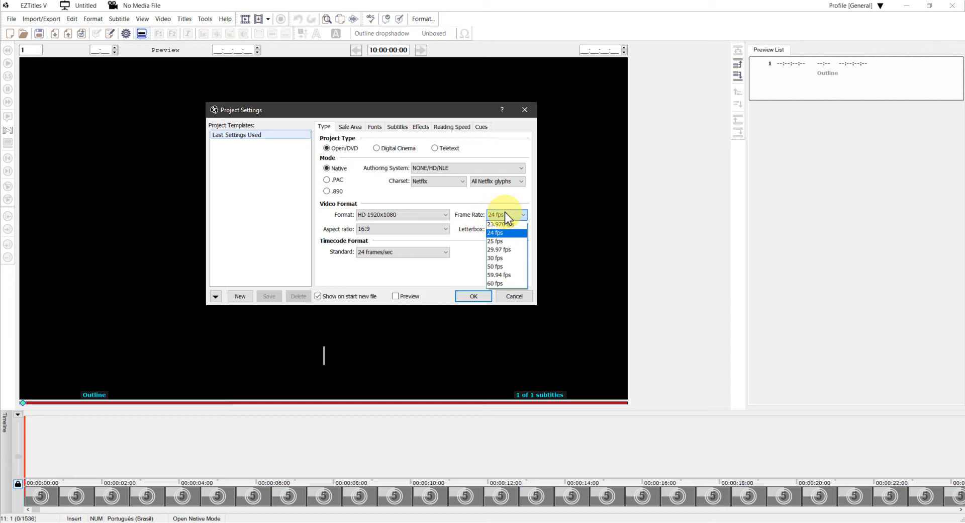
click(515, 251)
click(470, 295)
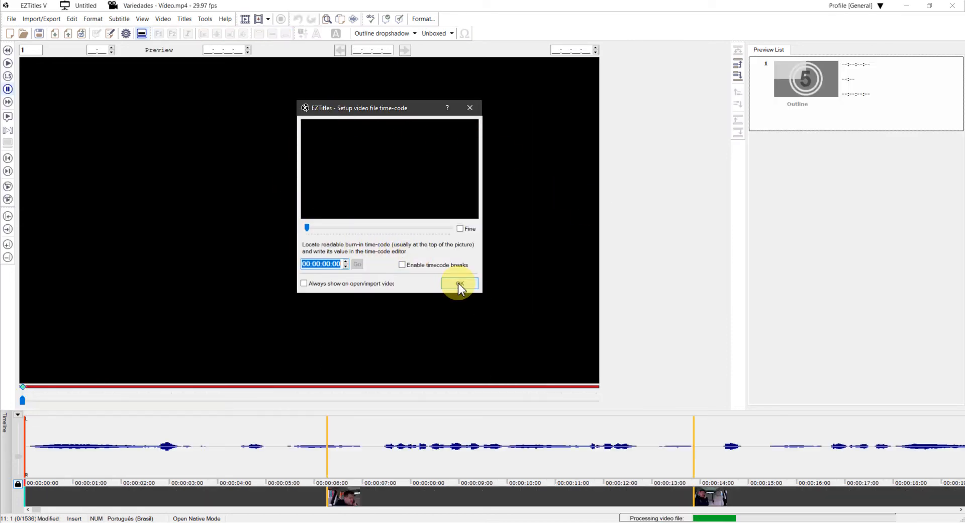
click(458, 283)
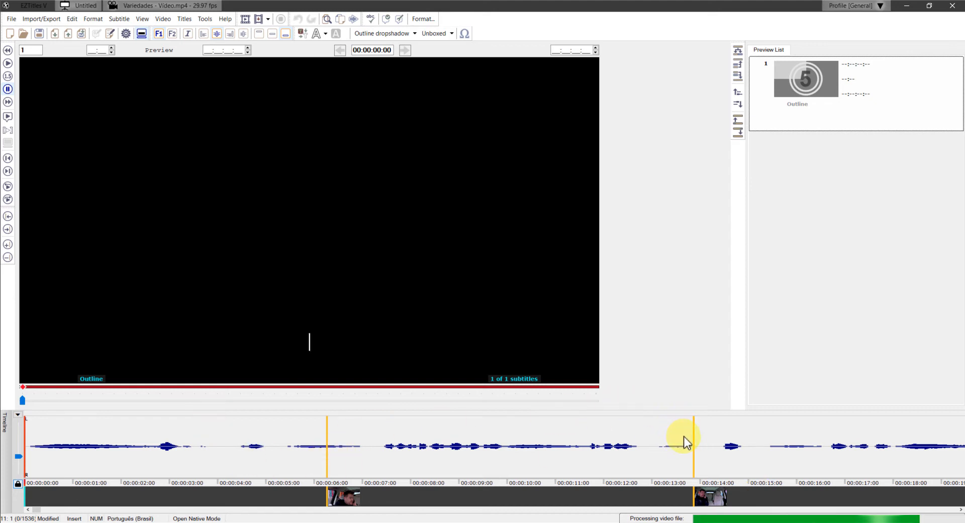
- Examine the detected shot changes along the timeline, moving the playhead to about 00:01:10:19
drag(35, 509, 88, 509)
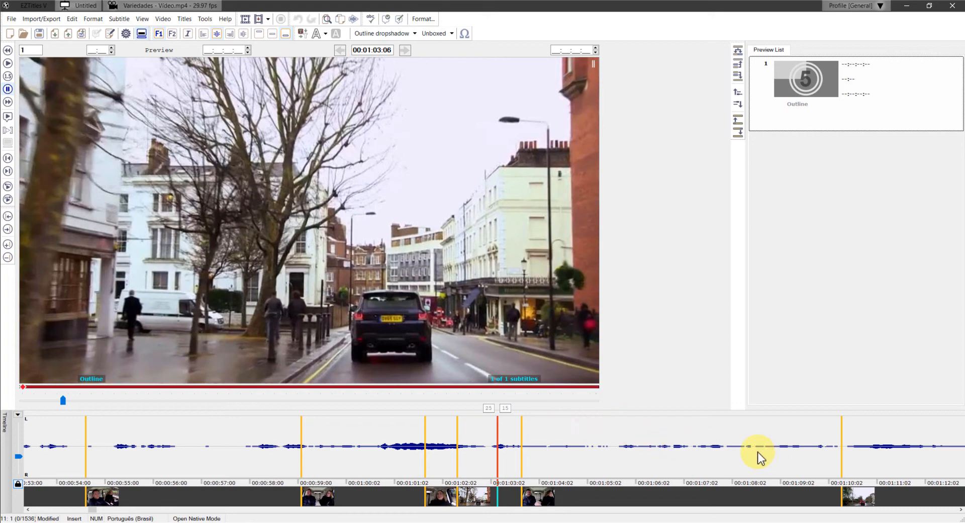
drag(95, 509, 963, 497)
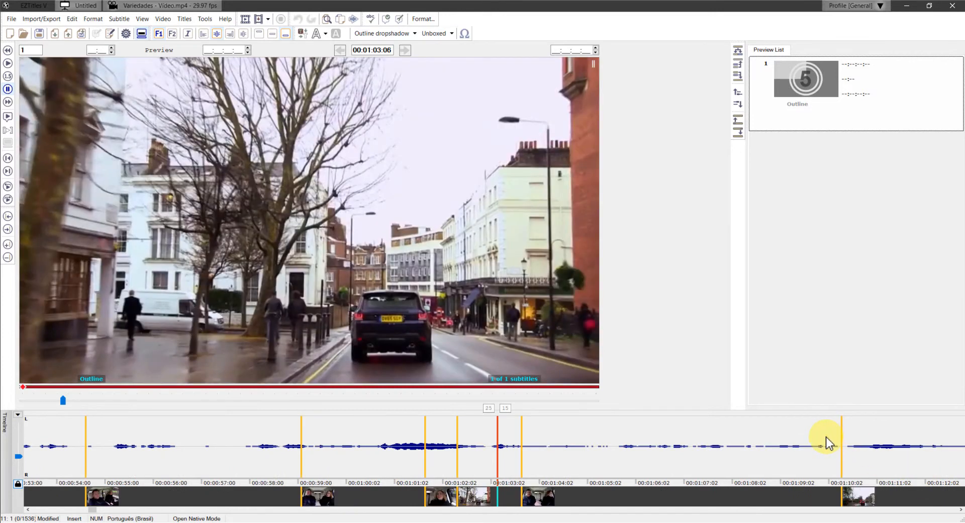
drag(827, 441, 860, 441)
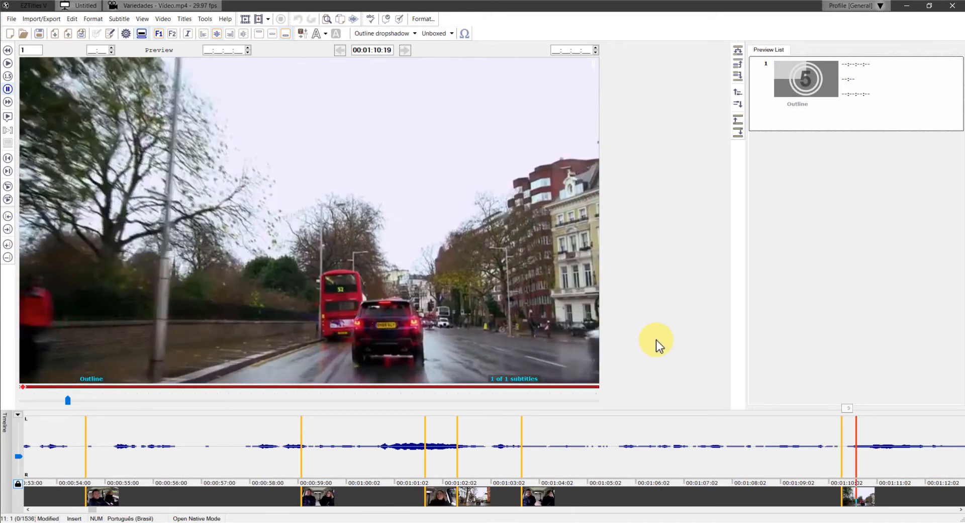
- Export the shot changes as the XML file Variedades - Vídeo-shotchanges in the Curso Subtitle Edit folder
click(163, 19)
mouse_move(251, 147)
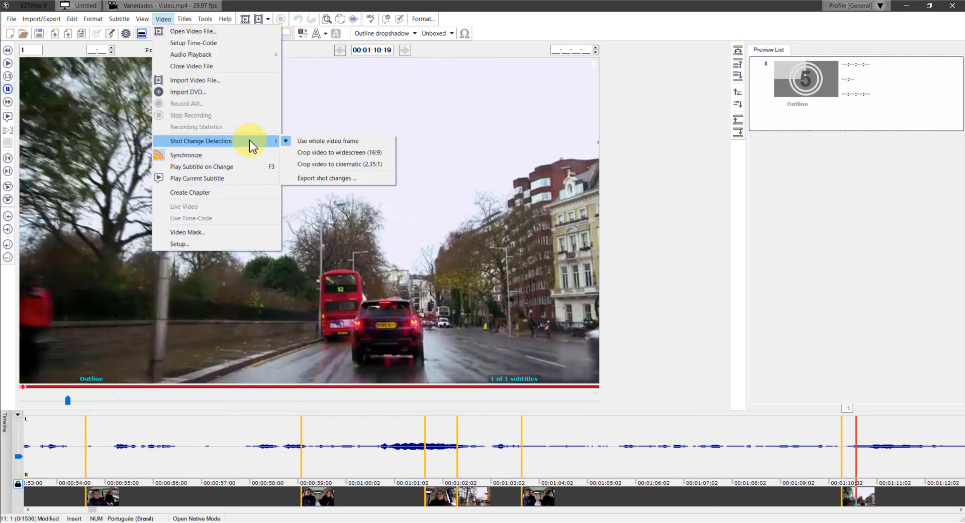
click(373, 178)
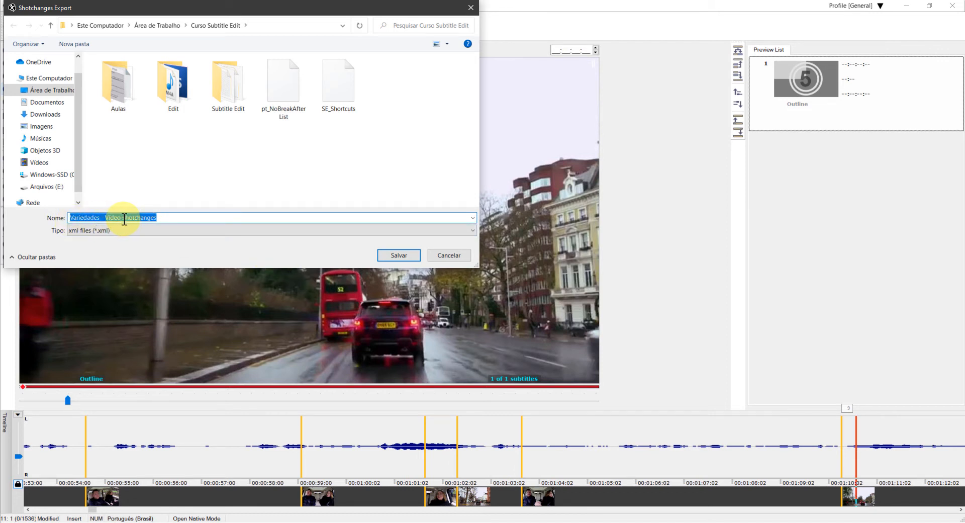
click(399, 256)
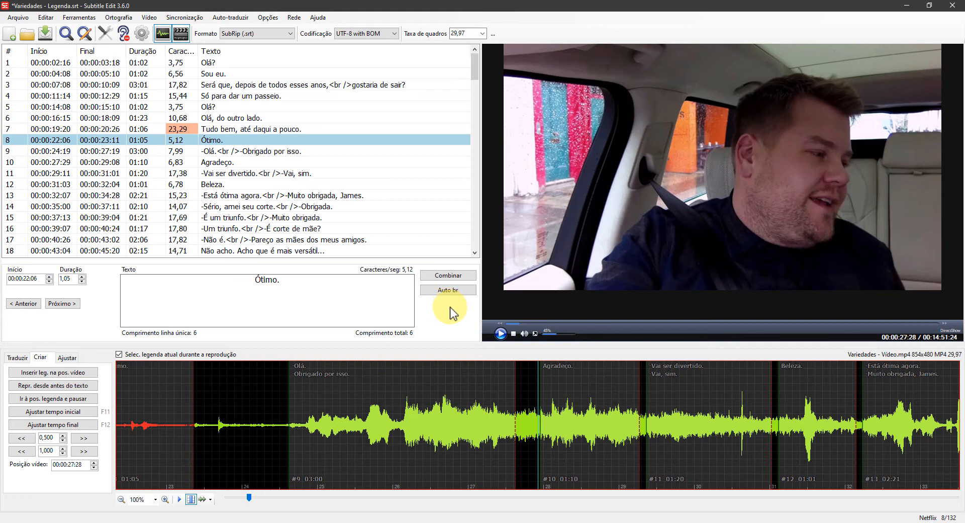
- In Subtitle Edit, import the scene changes from Variedades - Vídeo-shotchanges, with the time codes read as frames (Quadros)
click(148, 17)
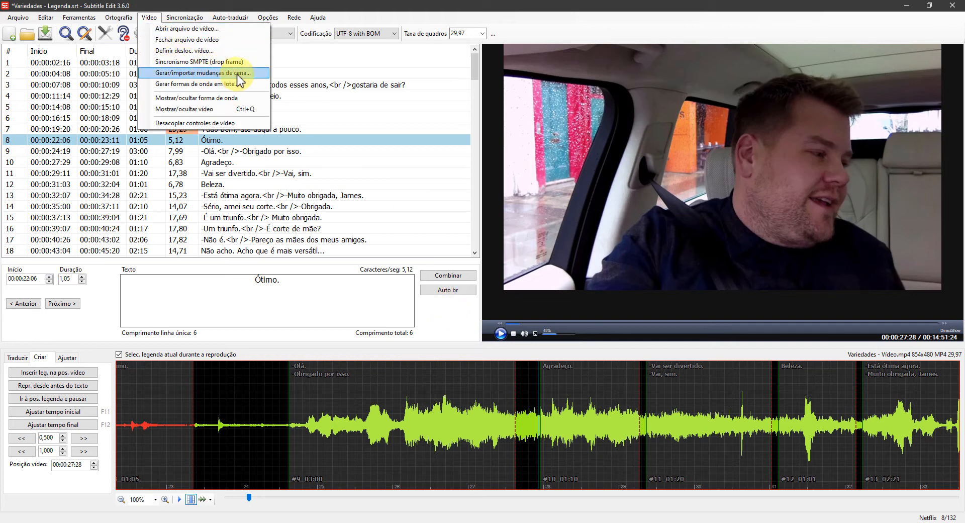
click(238, 76)
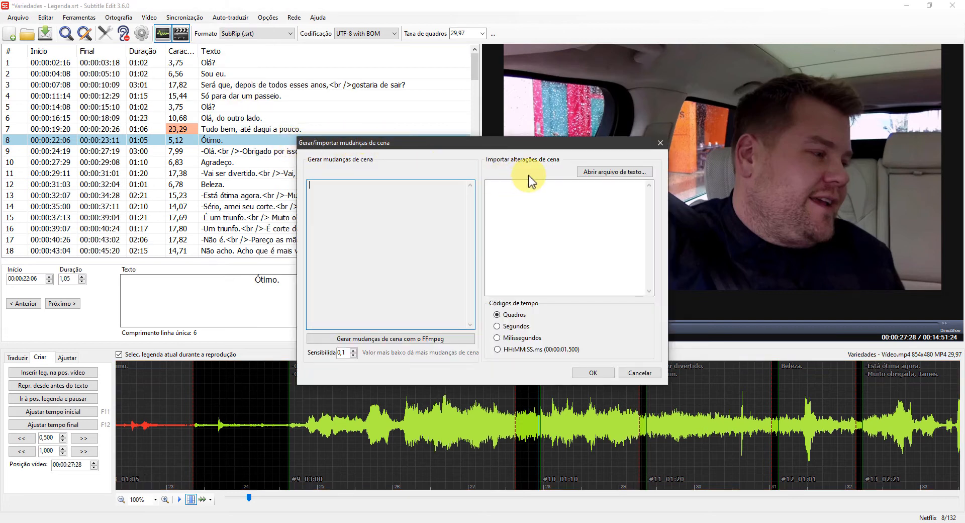
click(623, 174)
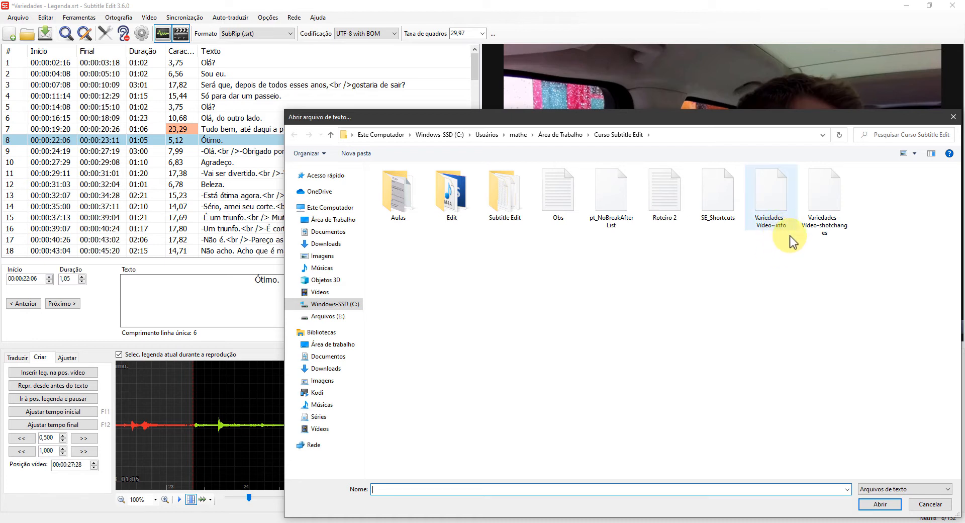
click(825, 217)
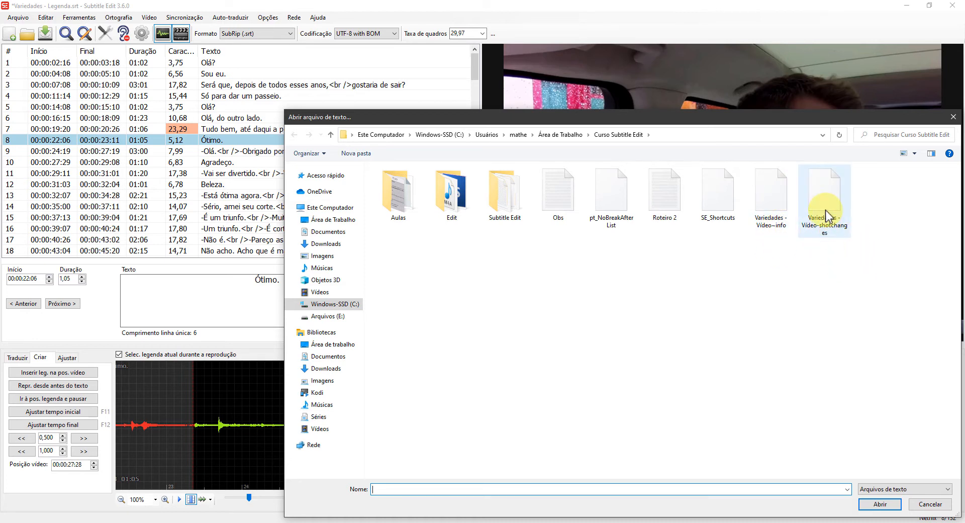
click(880, 504)
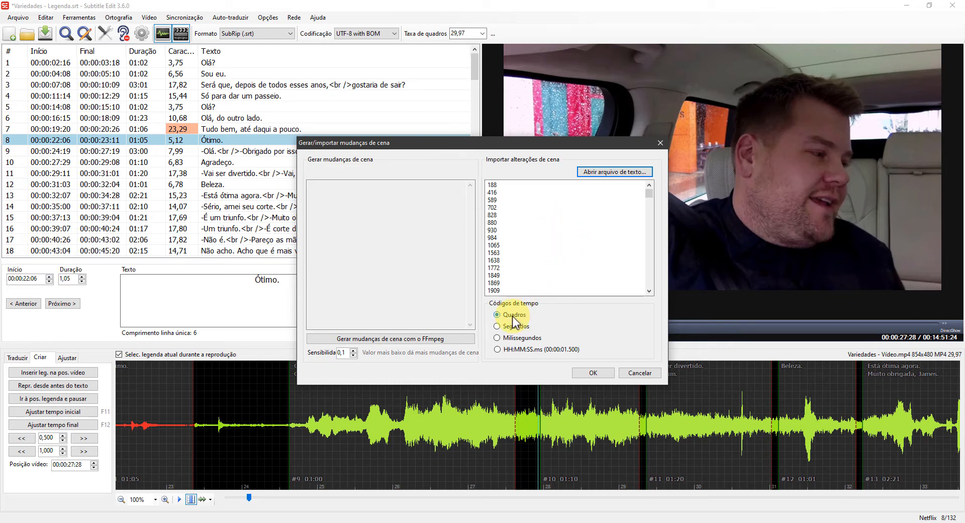
click(587, 372)
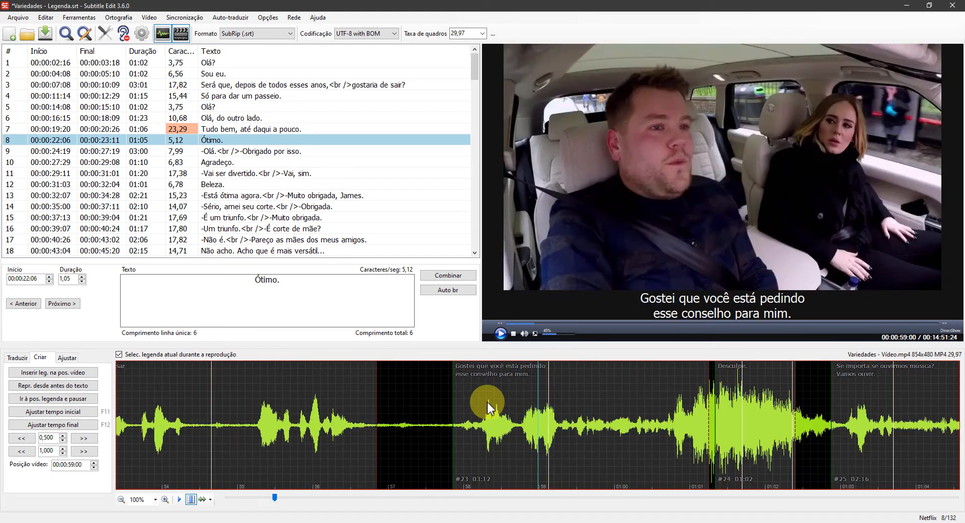
- Play through subtitles 23 and 24, pausing around the scene changes, and trim subtitle 24 to end at 00:01:02:11
click(521, 382)
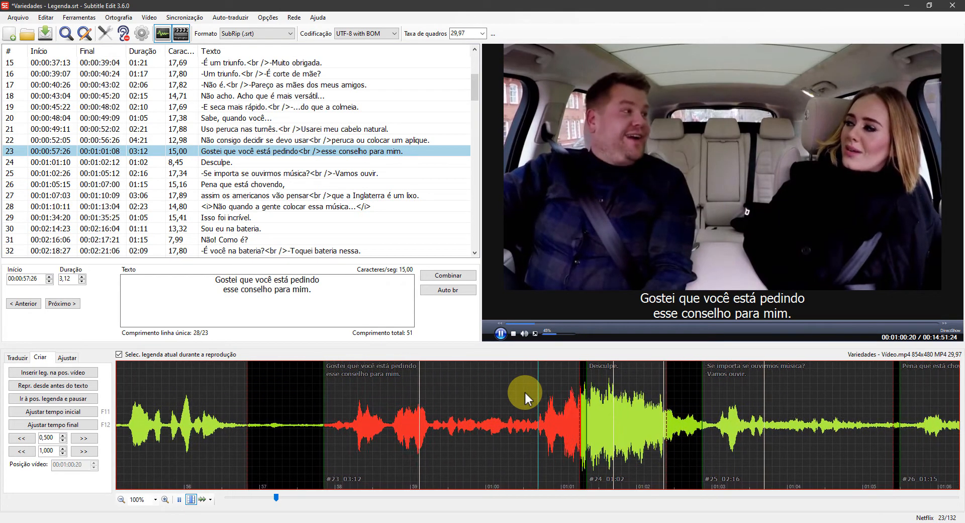
key(space)
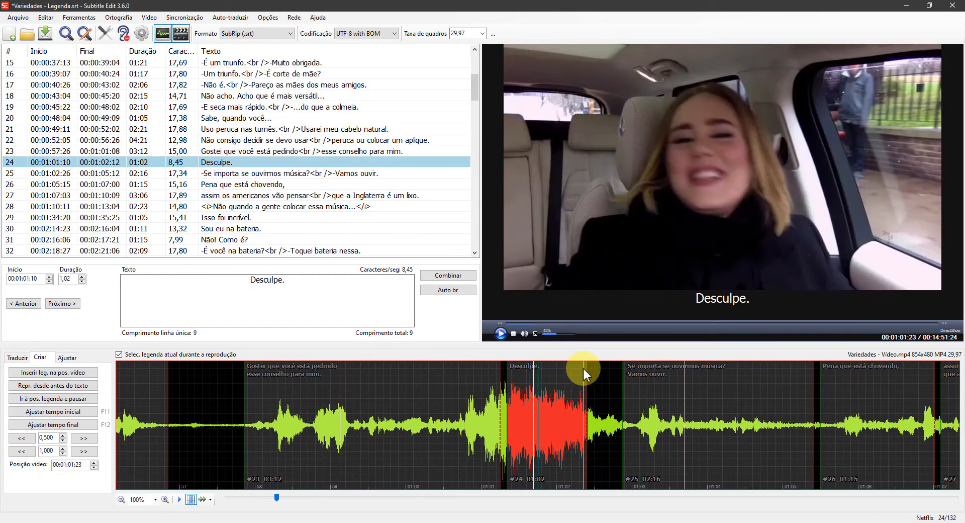
key(space)
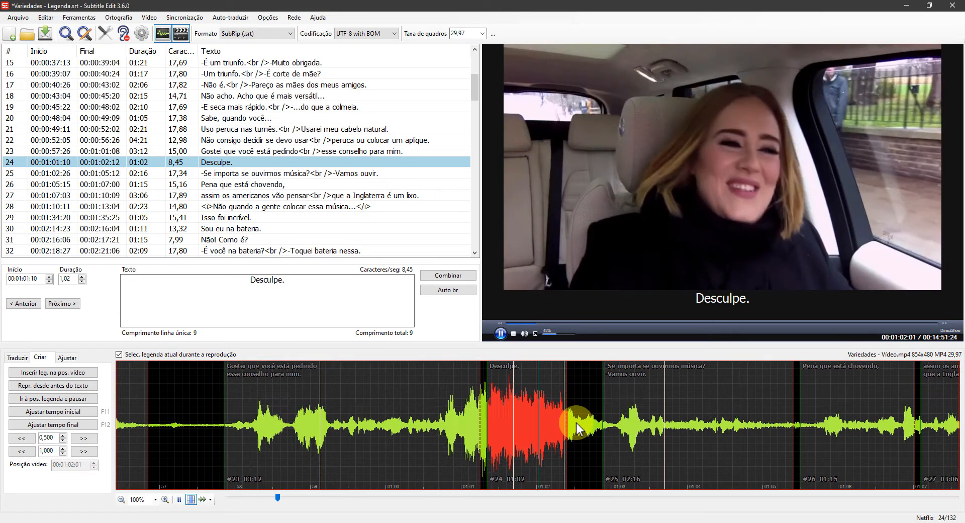
key(space)
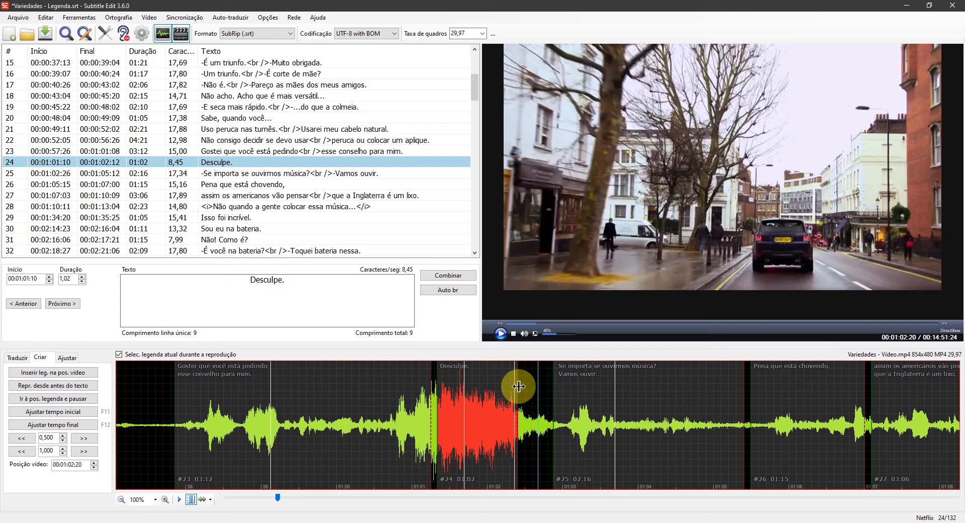
mouse_move(517, 384)
mouse_down()
mouse_move(501, 382)
mouse_move(513, 382)
mouse_up()
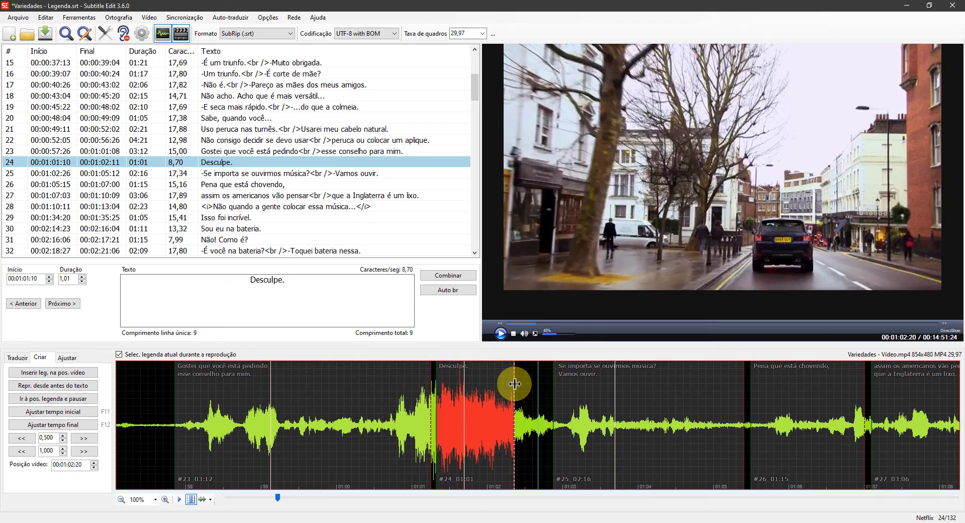
- Adjust the boundary between subtitles 21 and 22, ending subtitle 21 at 00:00:52:03 and starting subtitle 22 at 00:00:52:05
click(315, 422)
scroll(429, 417, down, 16)
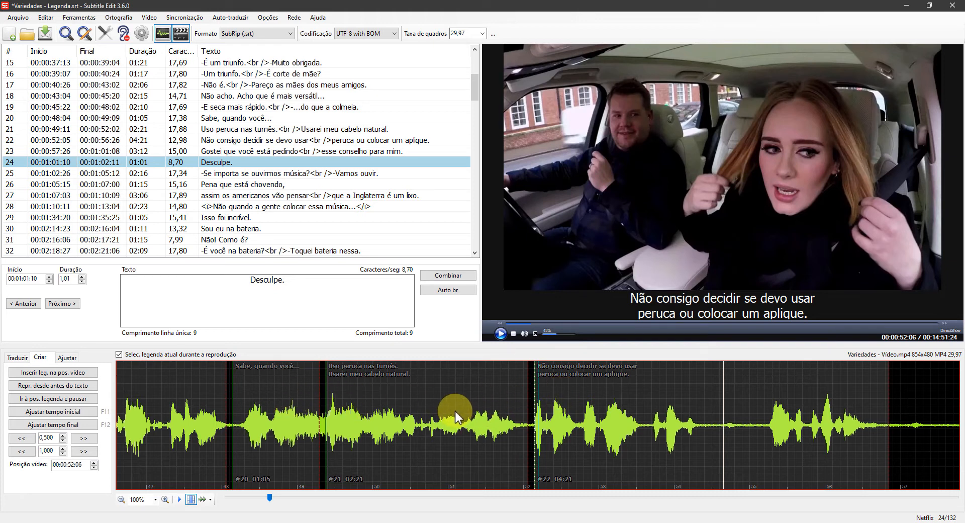
click(524, 387)
drag(535, 389, 553, 388)
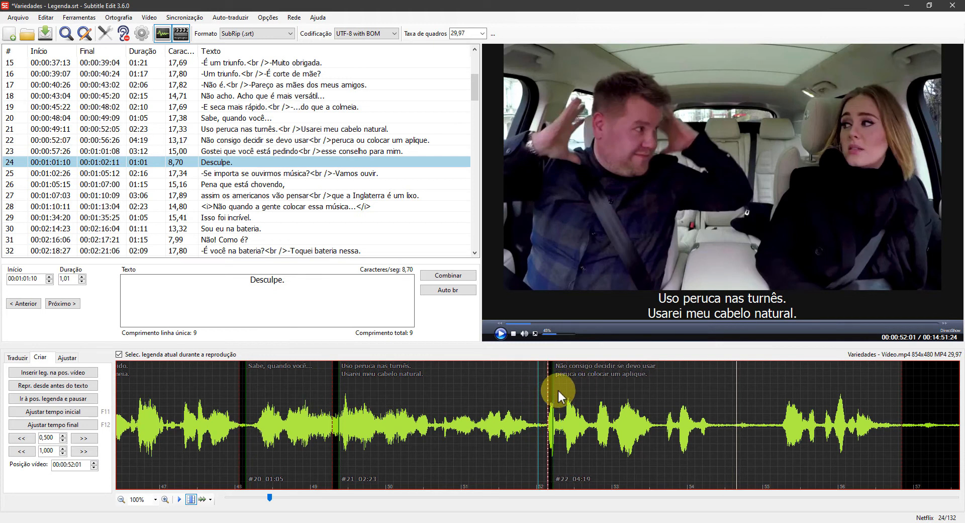
drag(553, 388, 548, 387)
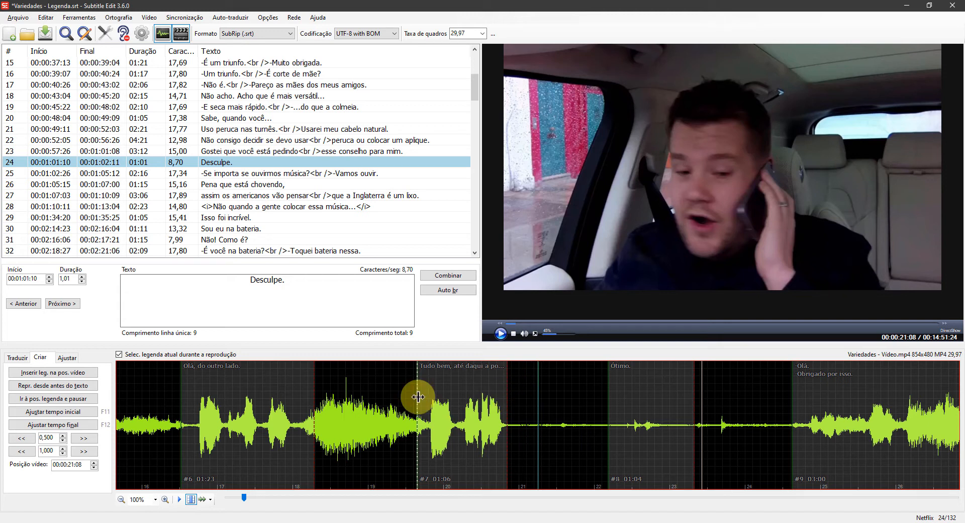
- Move subtitle 7's start past the scene change and back onto it, and shift subtitle 8's end slightly earlier
drag(418, 397, 460, 383)
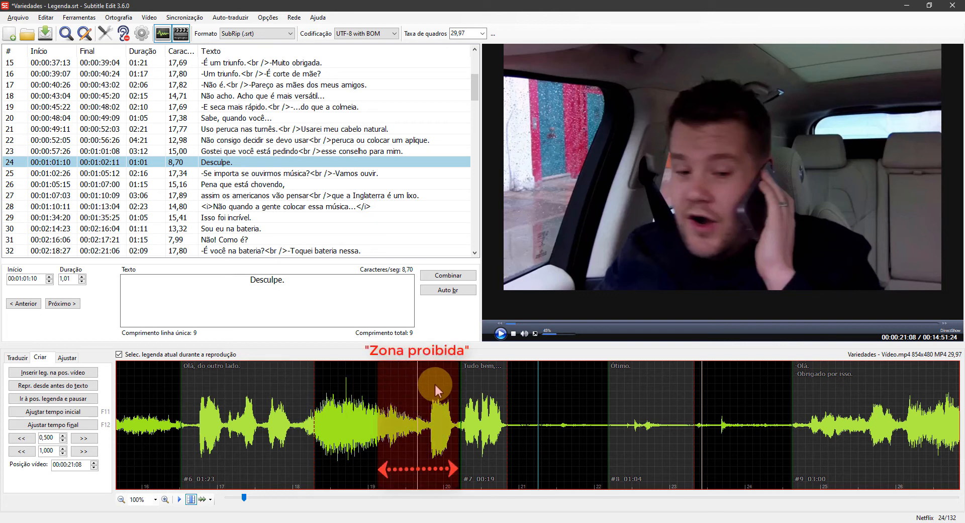
drag(459, 387, 418, 383)
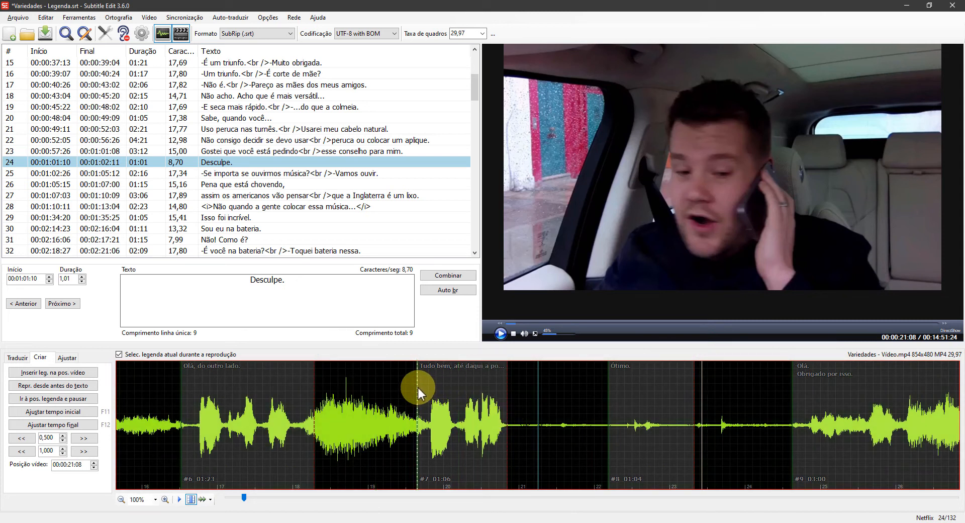
mouse_move(694, 400)
mouse_down()
mouse_move(642, 395)
mouse_move(762, 386)
mouse_move(691, 385)
mouse_up()
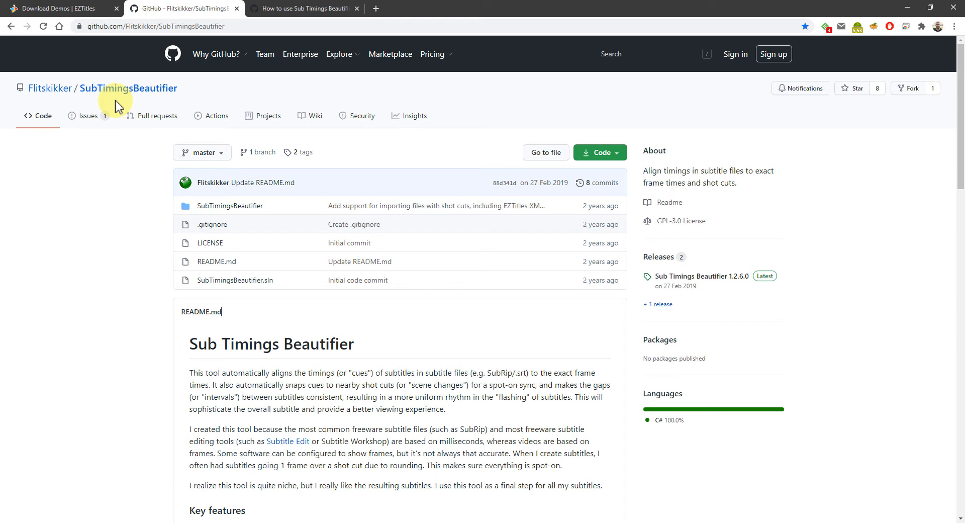
- Look through the Sub Timings Beautifier repository readme and its how-to wiki page on GitHub, and open the Sub Timings Beautifier 1.2.6.0 release
scroll(90, 258, down, 8)
scroll(91, 258, down, 8)
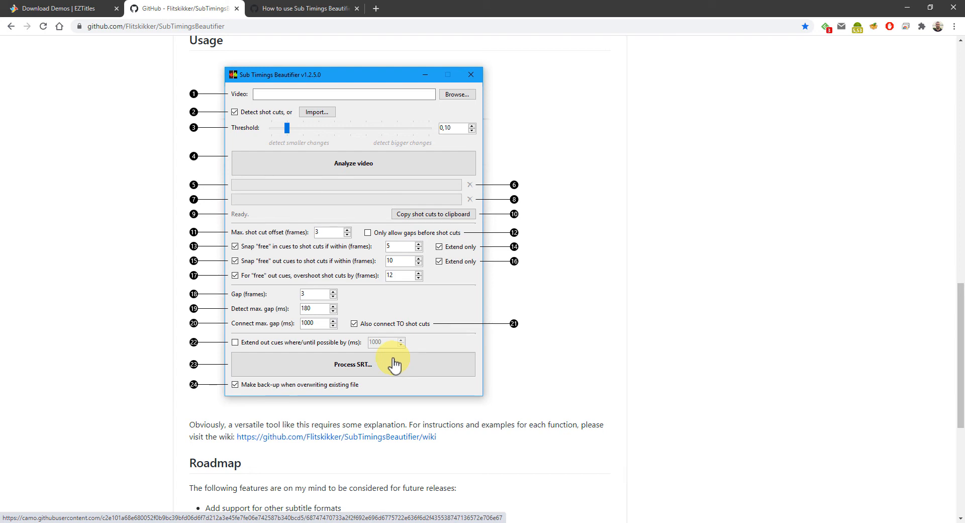
scroll(561, 237, down, 1)
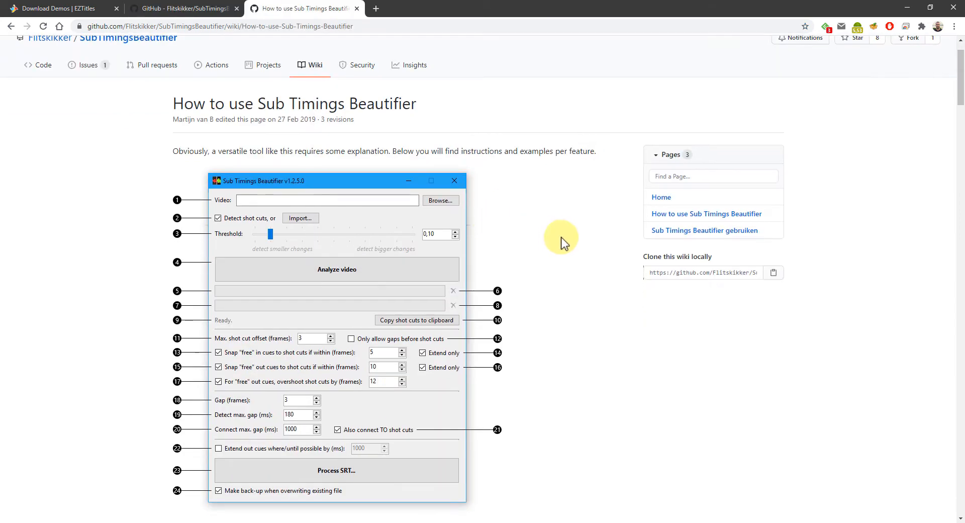
scroll(561, 237, down, 8)
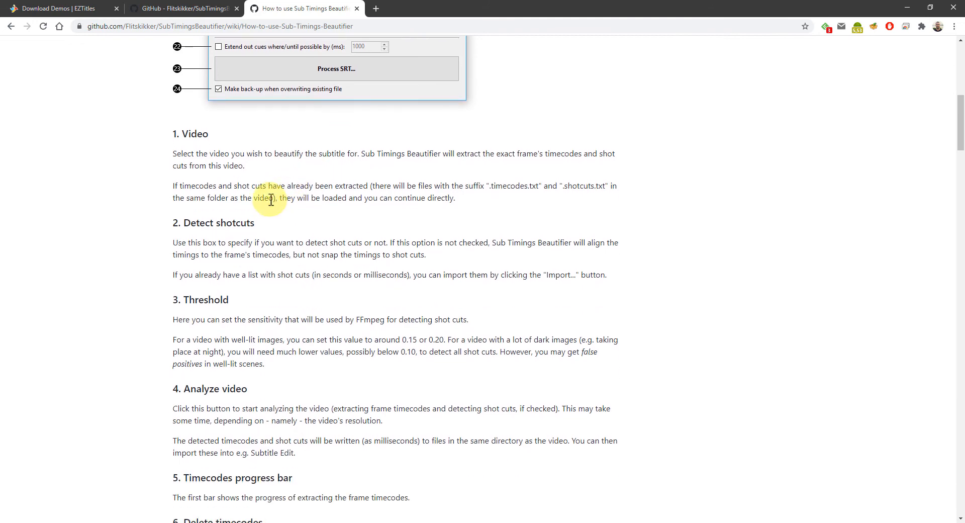
scroll(282, 196, down, 20)
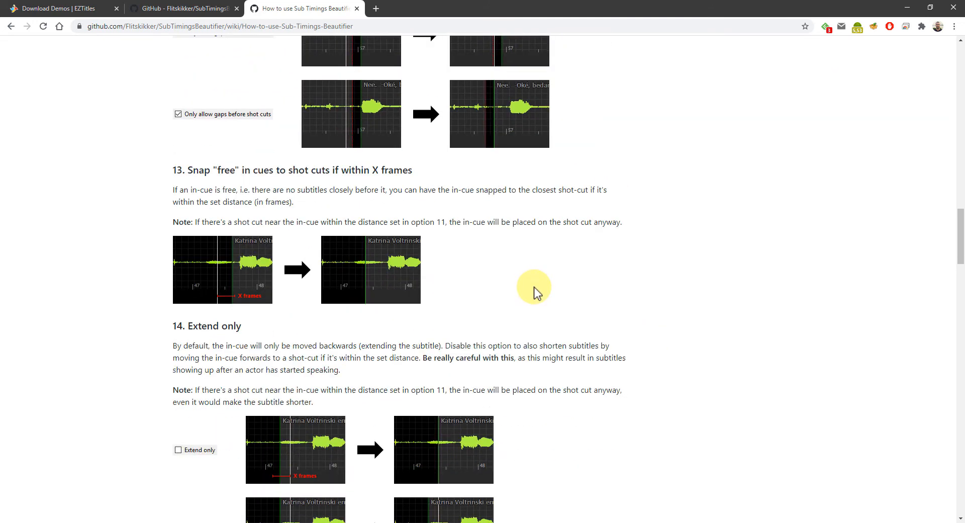
scroll(529, 307, down, 20)
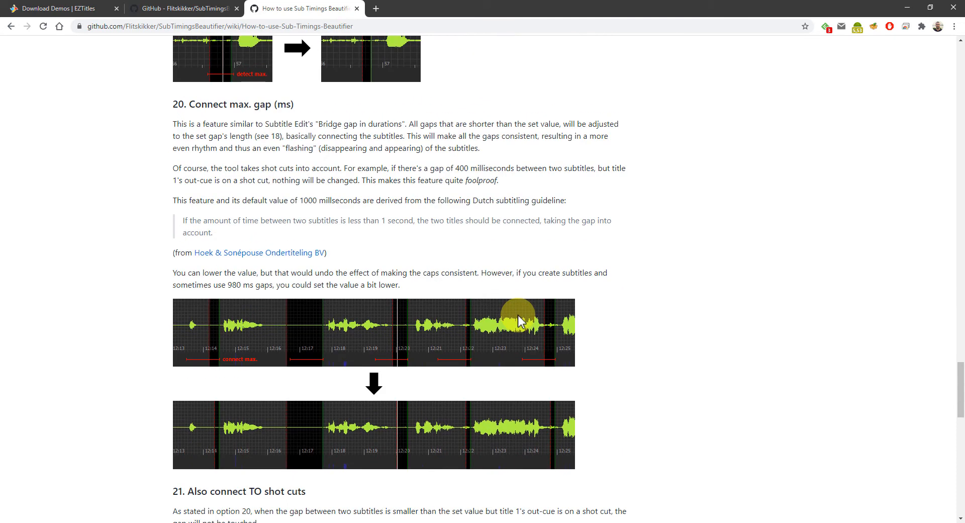
click(181, 8)
scroll(631, 352, up, 20)
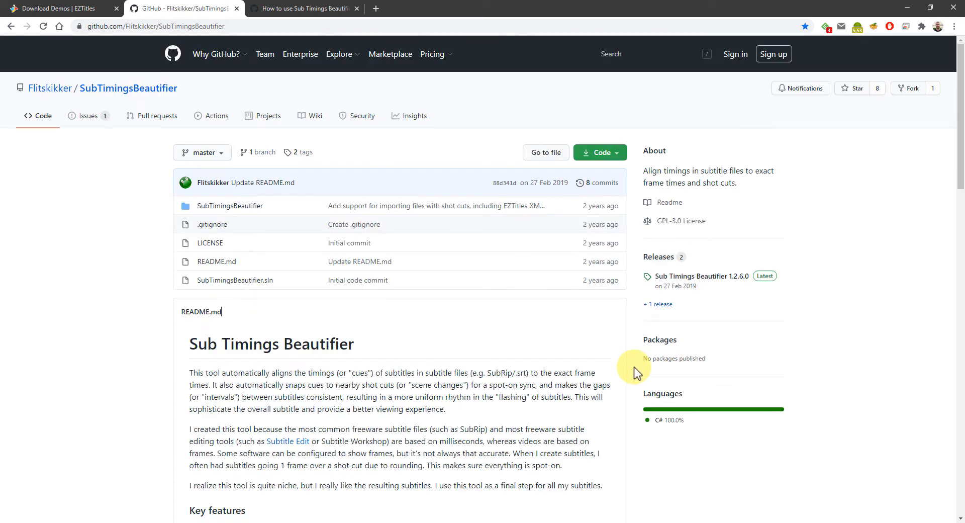
click(724, 278)
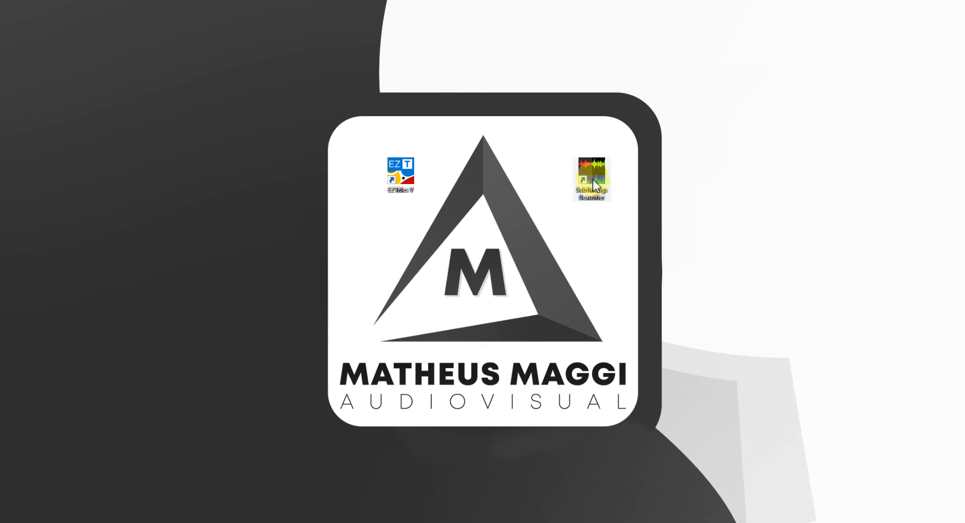
- Launch Sub Timings Beautifier from the desktop and load the video Variedades - Vídeo from the Curso Subtitle Edit folder
double_click(590, 172)
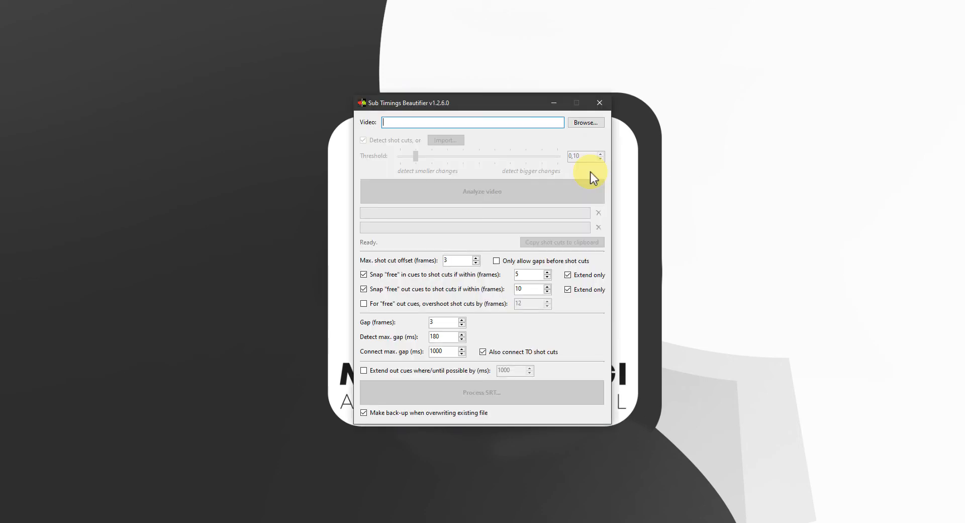
click(587, 123)
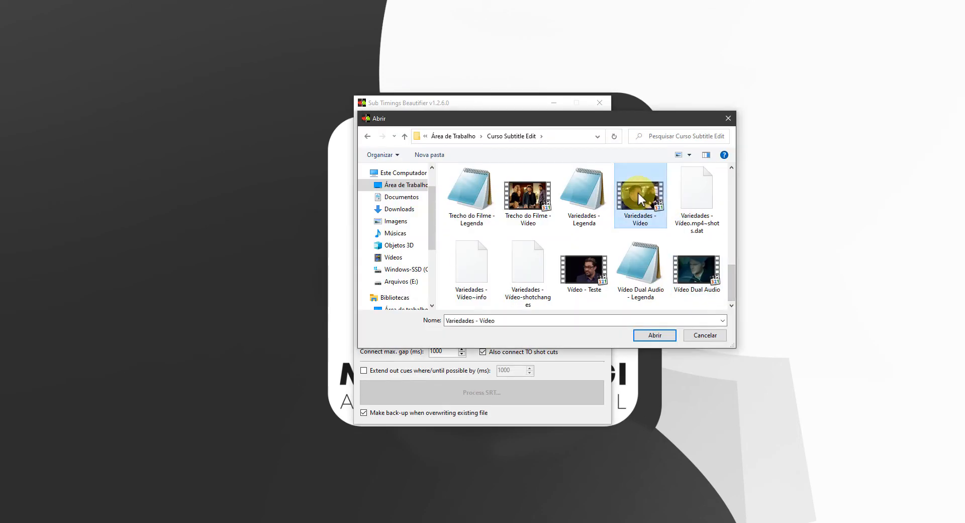
double_click(639, 192)
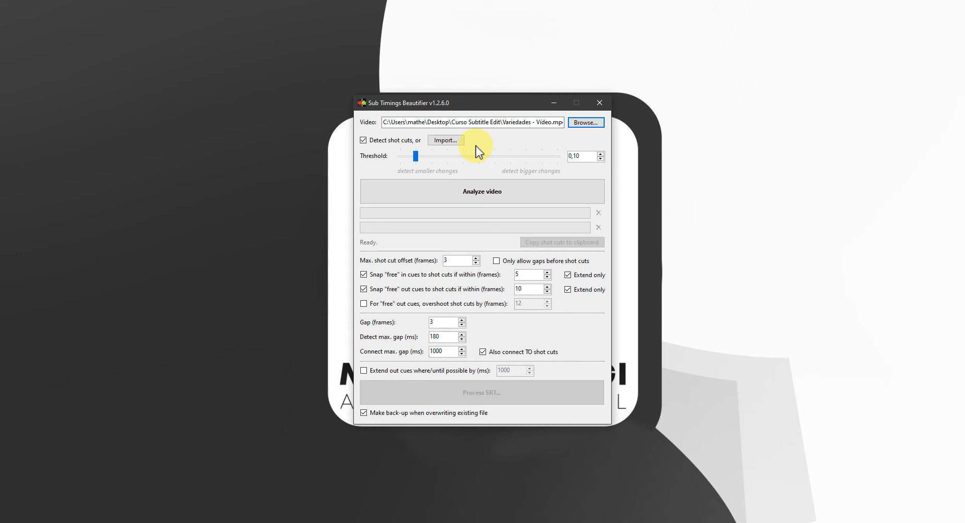
click(453, 141)
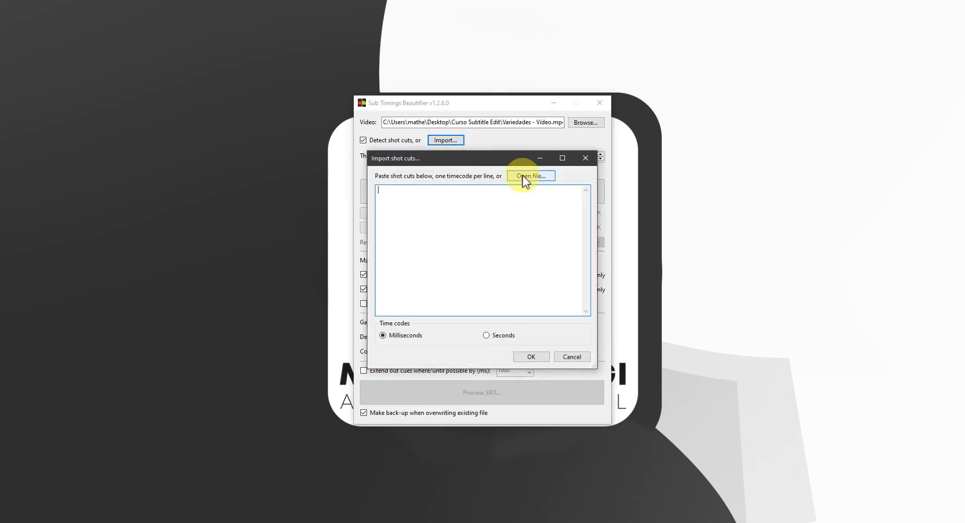
click(523, 175)
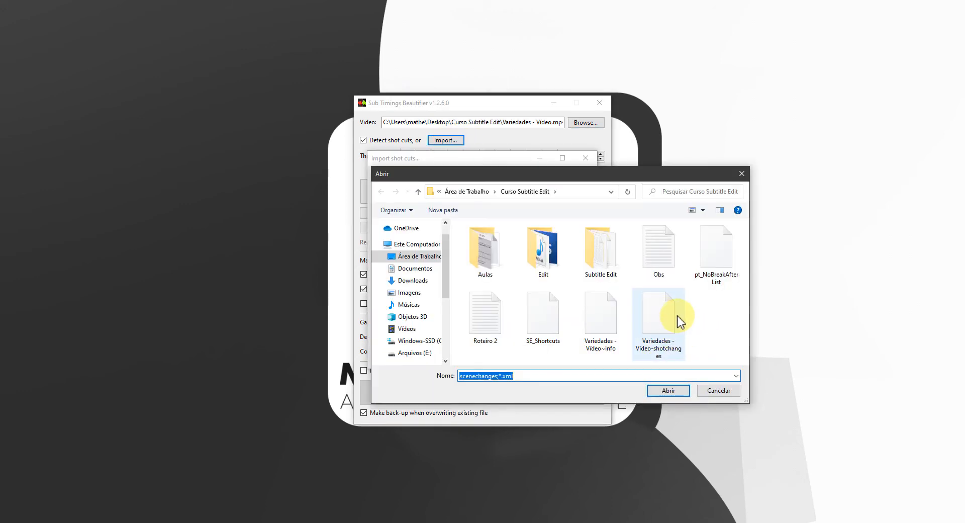
double_click(676, 321)
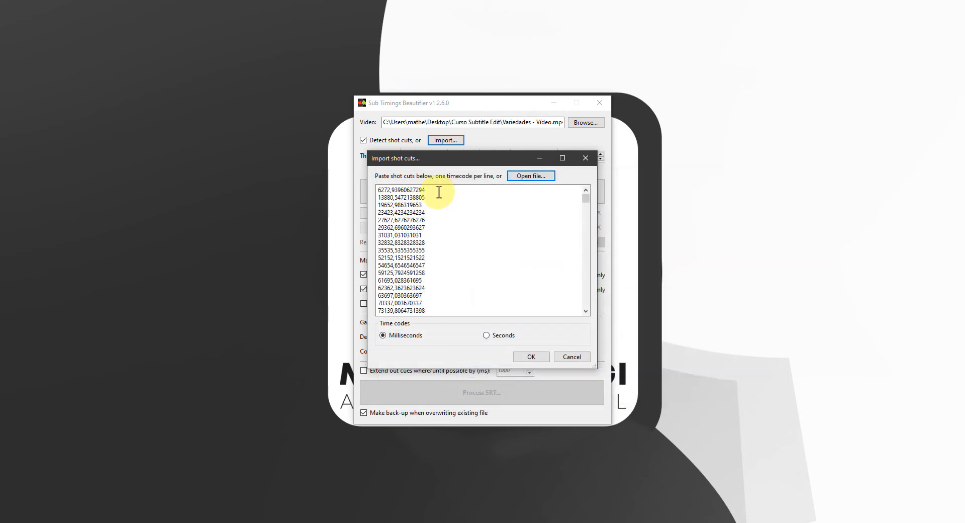
mouse_move(585, 201)
mouse_down()
mouse_move(606, 318)
mouse_move(590, 198)
mouse_up()
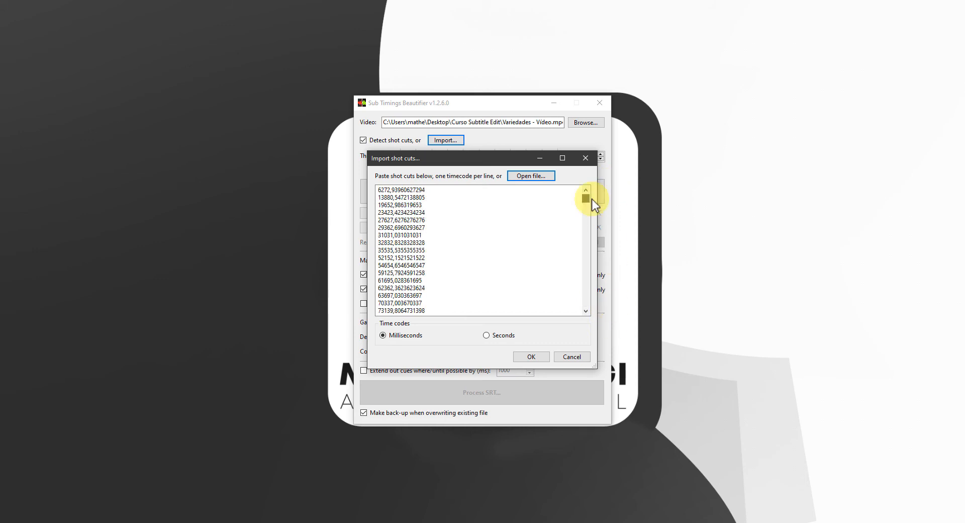
click(573, 356)
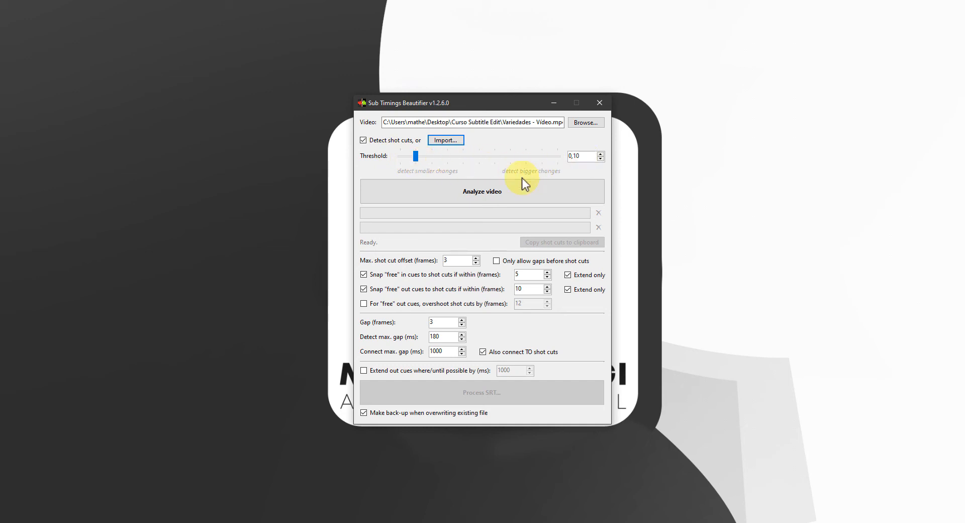
- Analyze the loaded video to extract its time codes and detect shot cuts with a threshold of 0,10
click(529, 194)
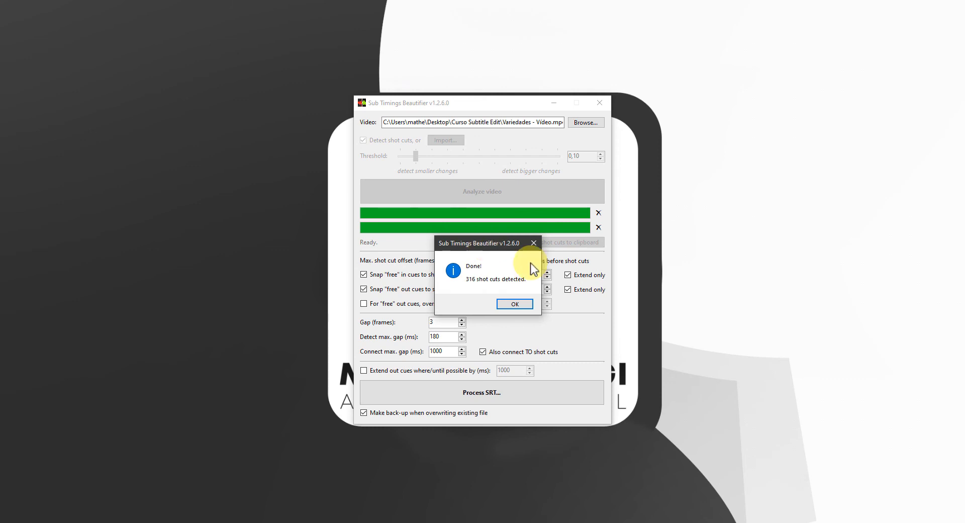
click(521, 306)
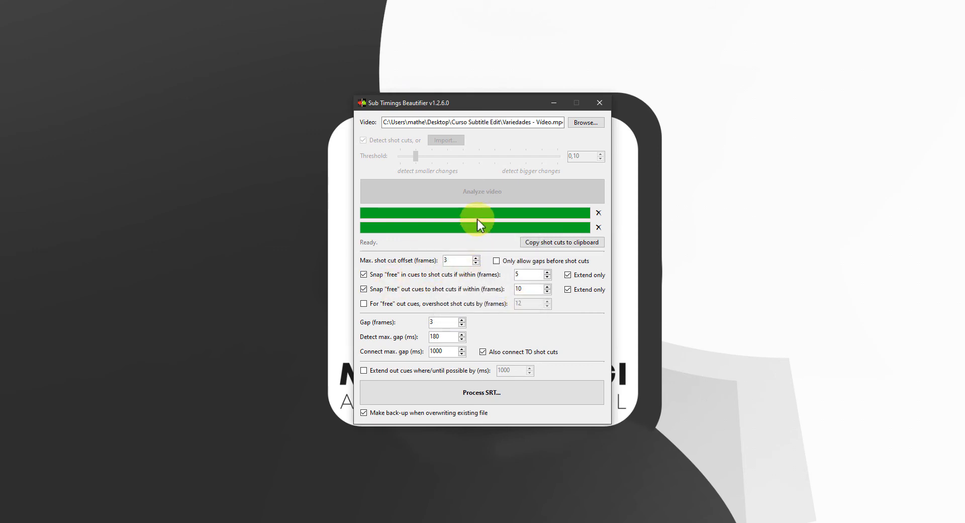
- Set the maximum shot cut offset to 12 frames and allow gaps only before shot cuts
double_click(452, 260)
text(12)
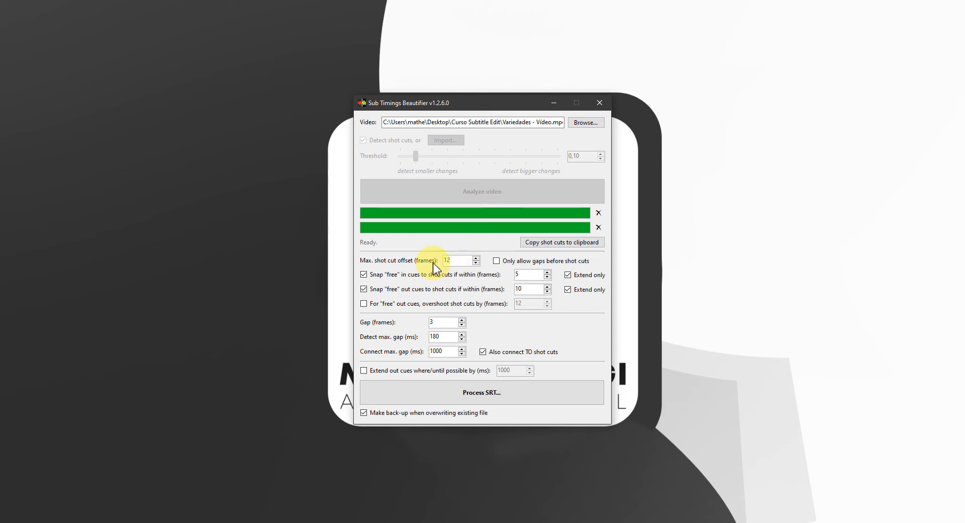
click(497, 261)
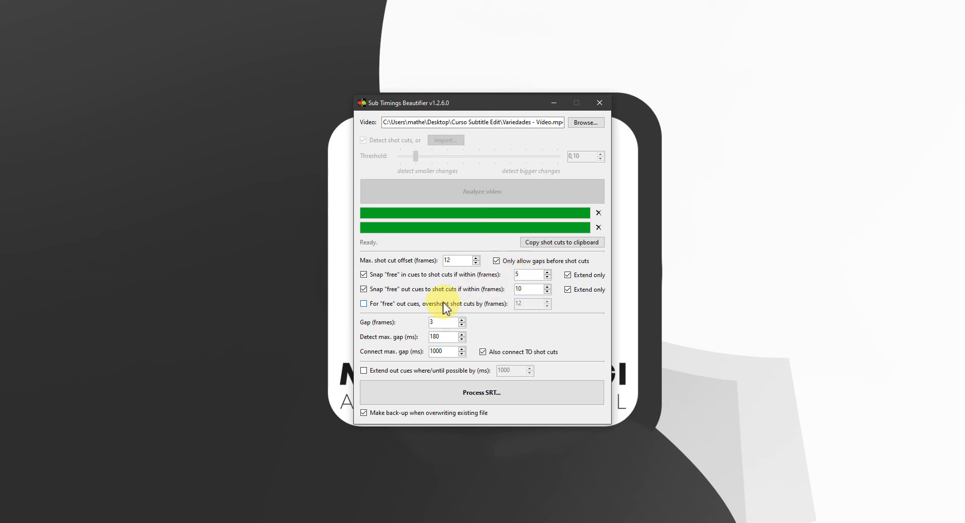
- Enable overshooting for free out cues, set both snap distances and the overshoot to 7 frames, and turn off Extend only for in and out cues
click(466, 302)
drag(524, 275, 460, 272)
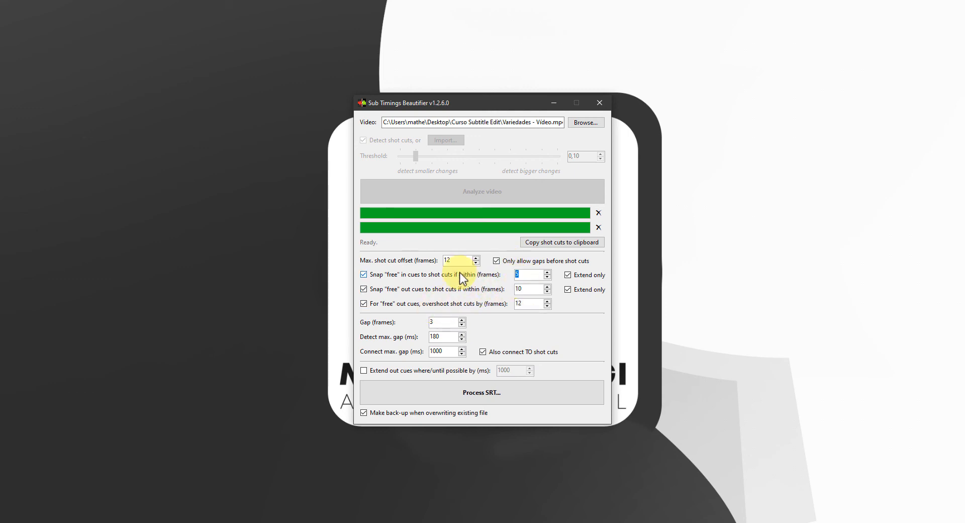
text(7)
text(7)
drag(525, 288, 483, 305)
text(7)
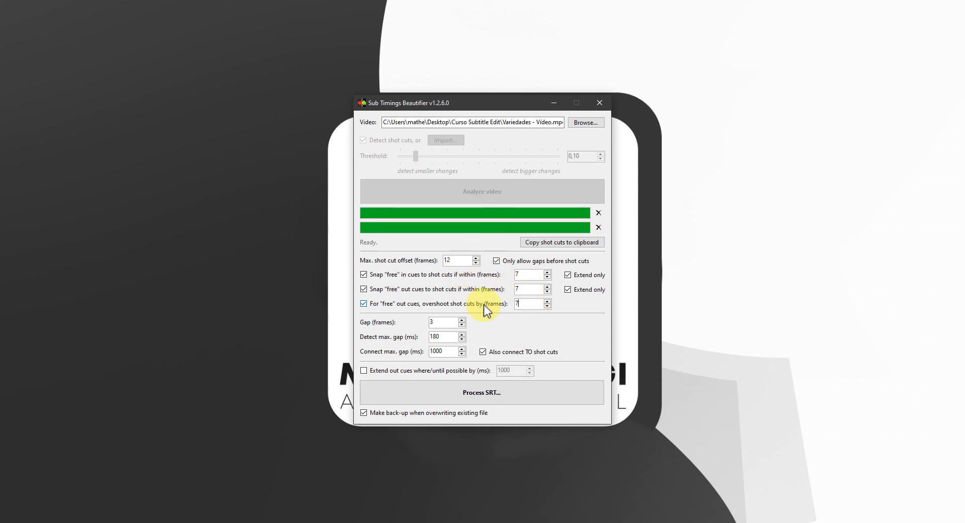
click(585, 289)
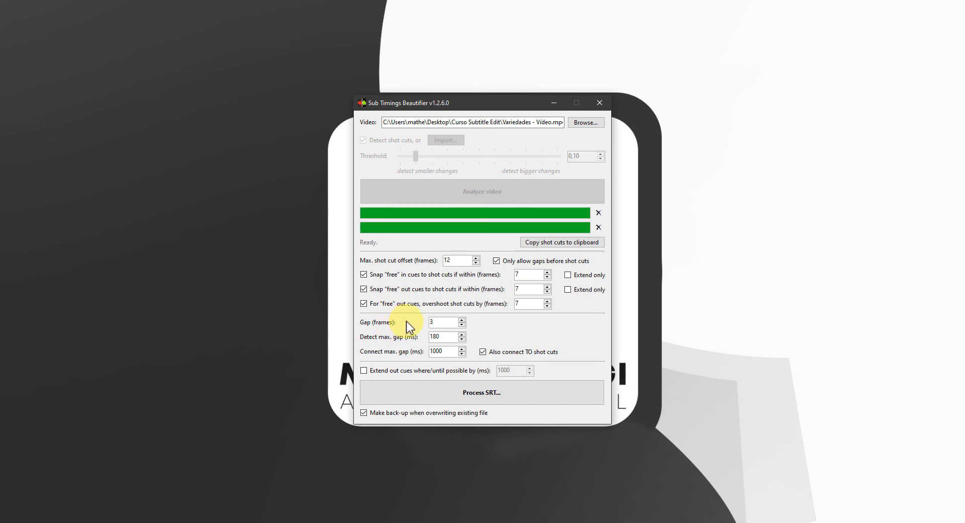
- Set the gap to 2 frames and the maximum connect gap to 300 ms, and disable connecting to shot cuts
drag(439, 322, 428, 324)
text(2)
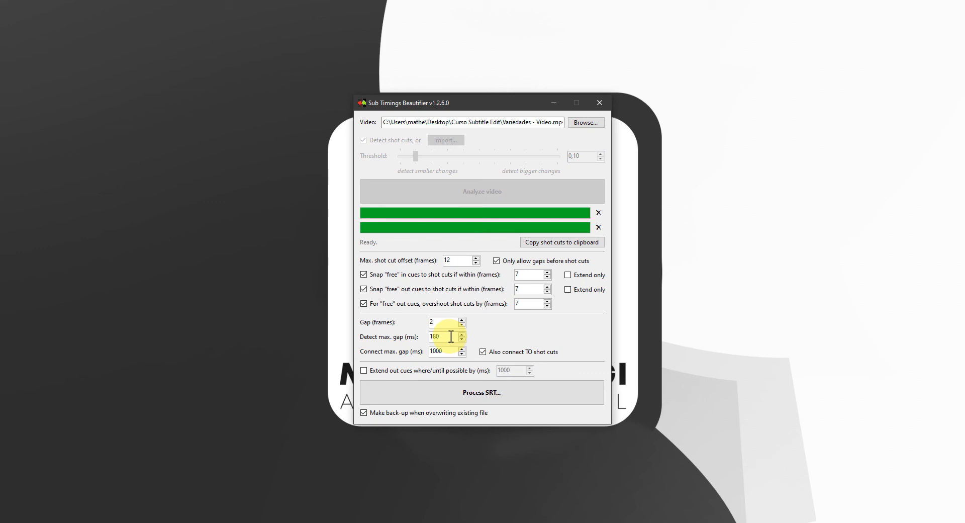
drag(444, 351, 396, 358)
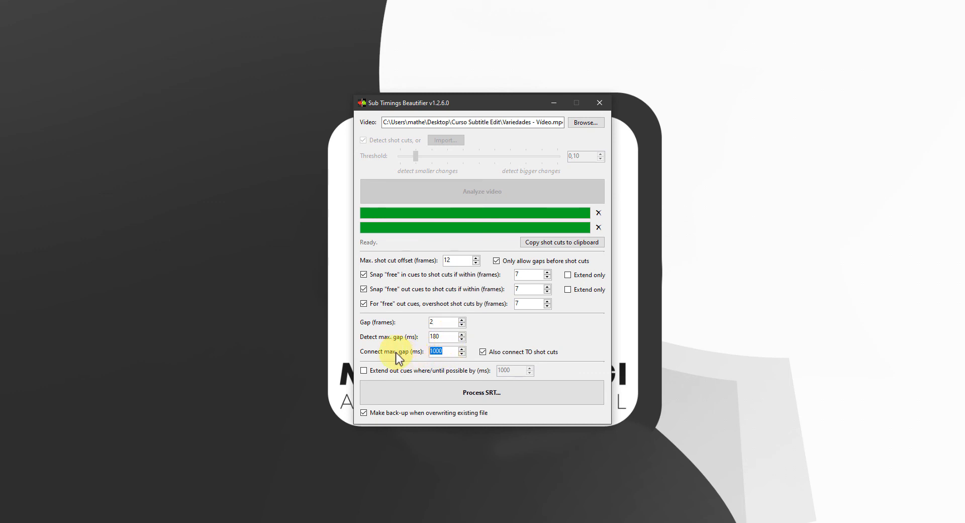
text(300)
click(518, 353)
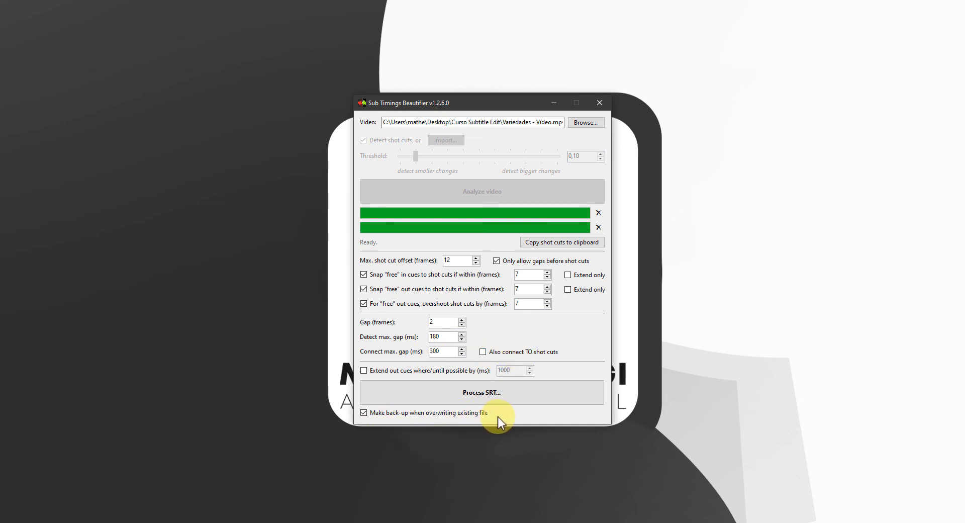
- Process the subtitle file Variedades - Legenda with these settings and save the result as Variedades - Legenda 2
click(521, 397)
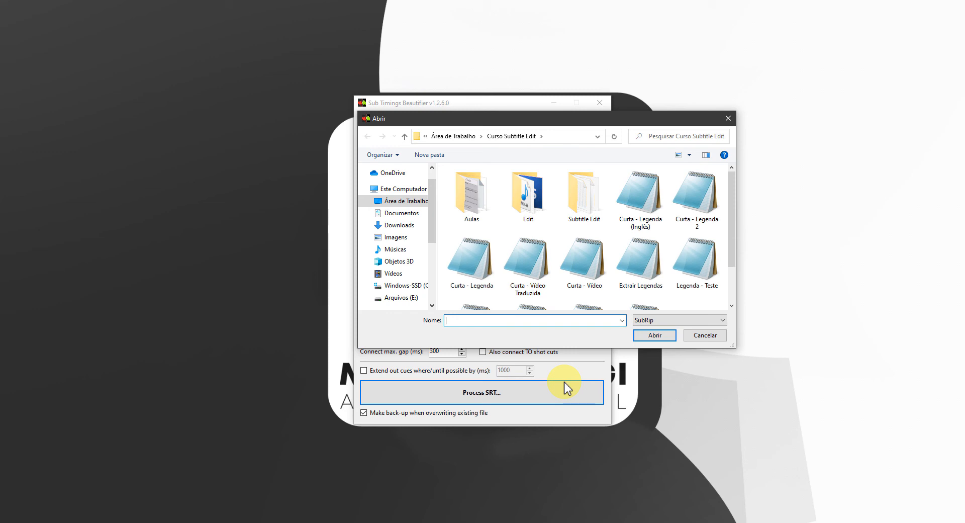
scroll(578, 271, down, 2)
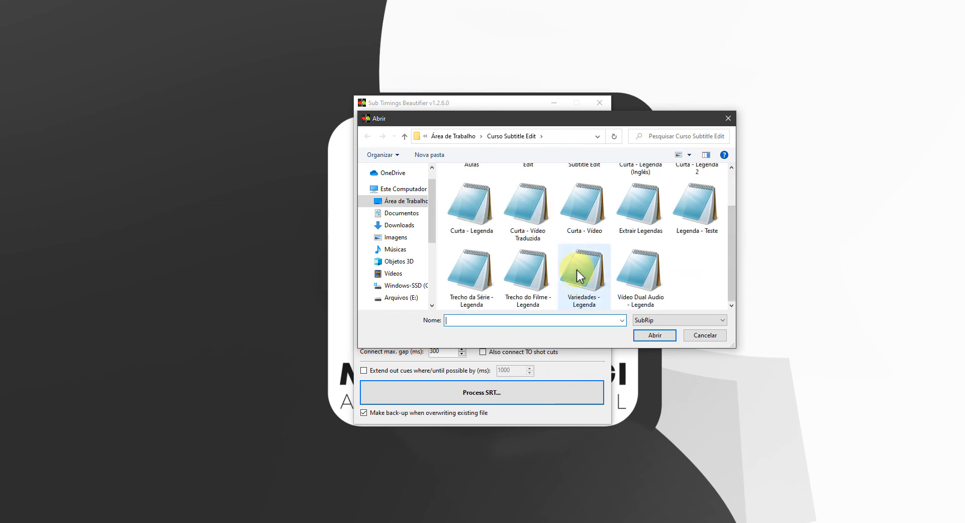
double_click(583, 269)
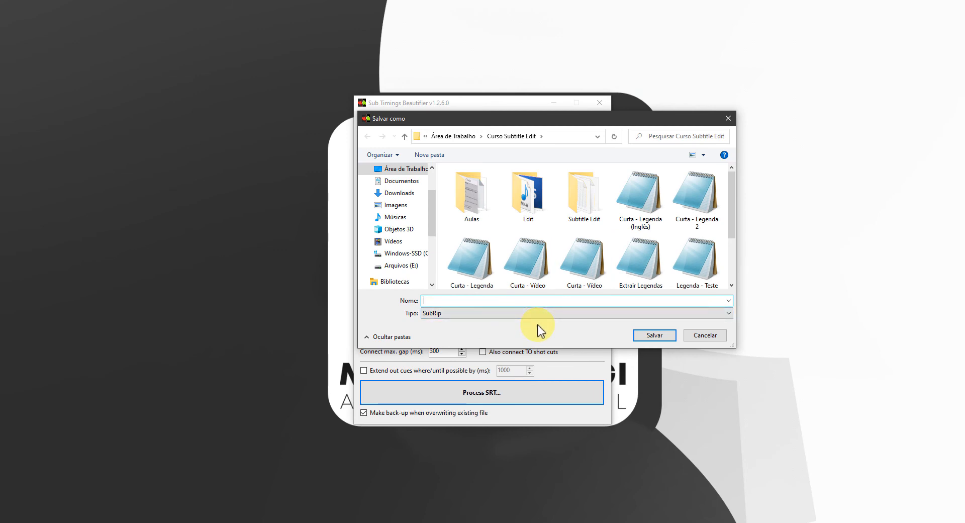
text(Variedades - Legenda.srt)
text(2)
key(Return)
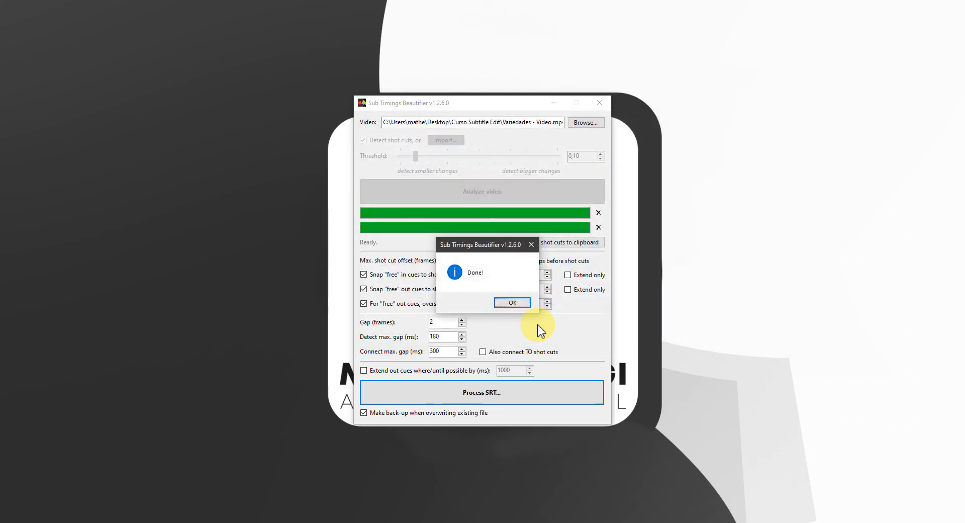
click(522, 302)
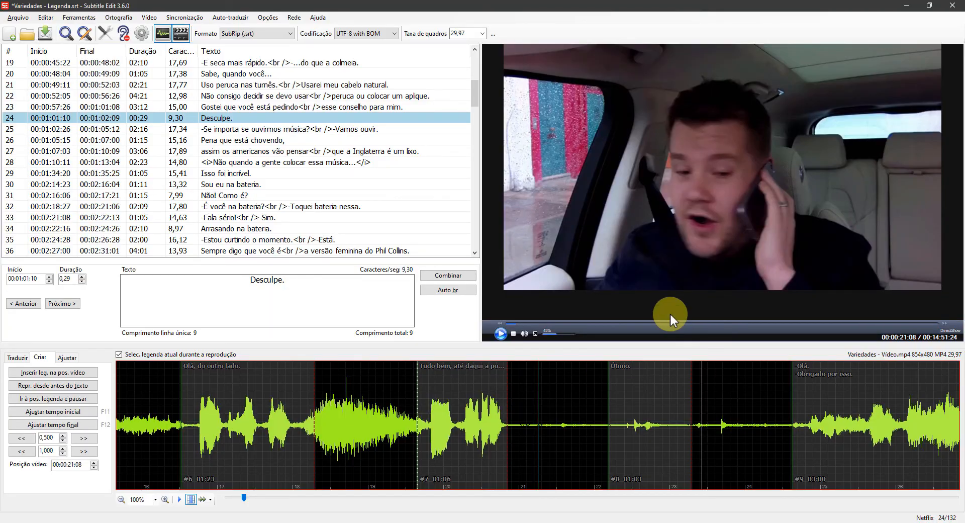
- In Subtitle Edit, open the subtitle Variedades - Legenda 2 and load the video Variedades - Vídeo with its waveform
click(34, 34)
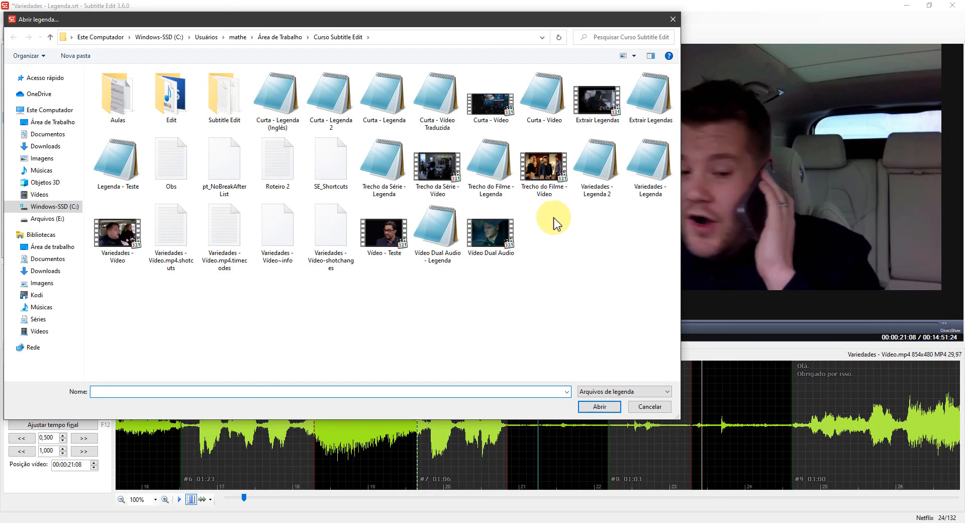
double_click(598, 158)
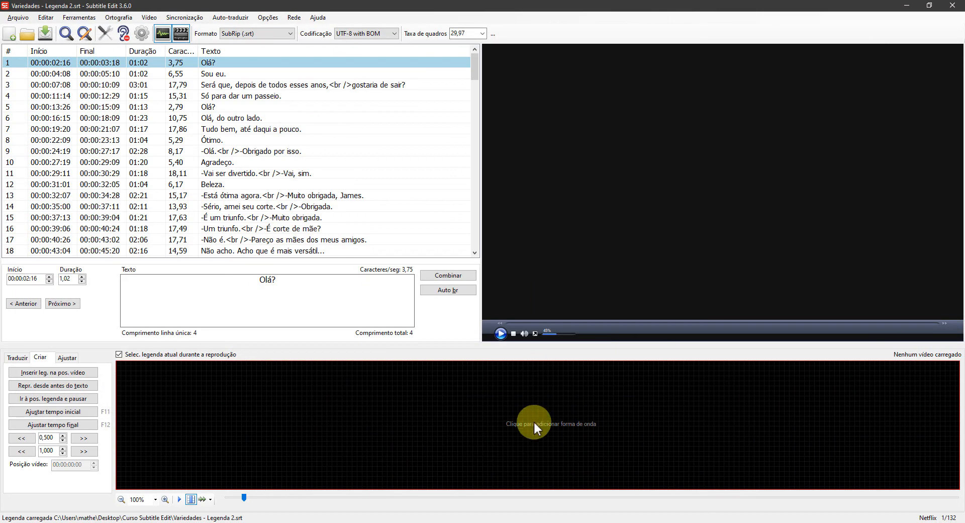
click(535, 422)
double_click(495, 106)
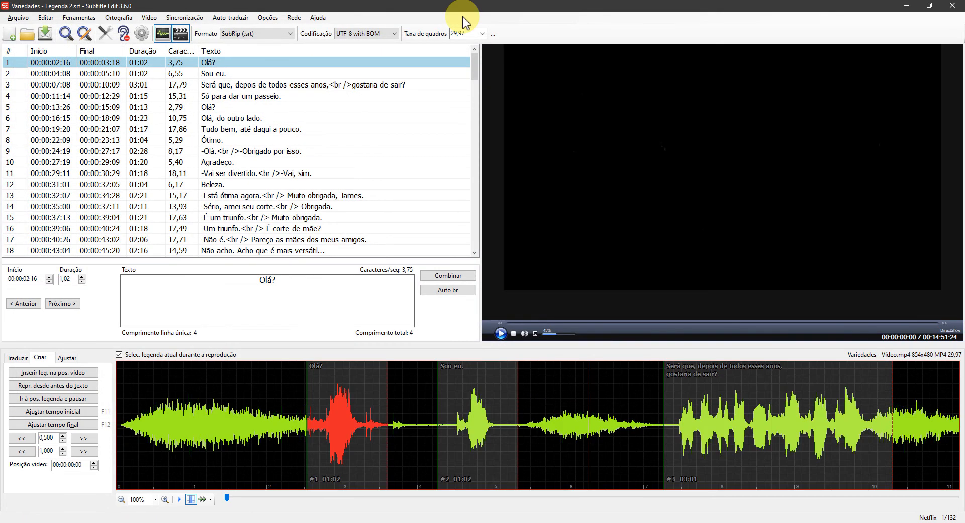
click(149, 18)
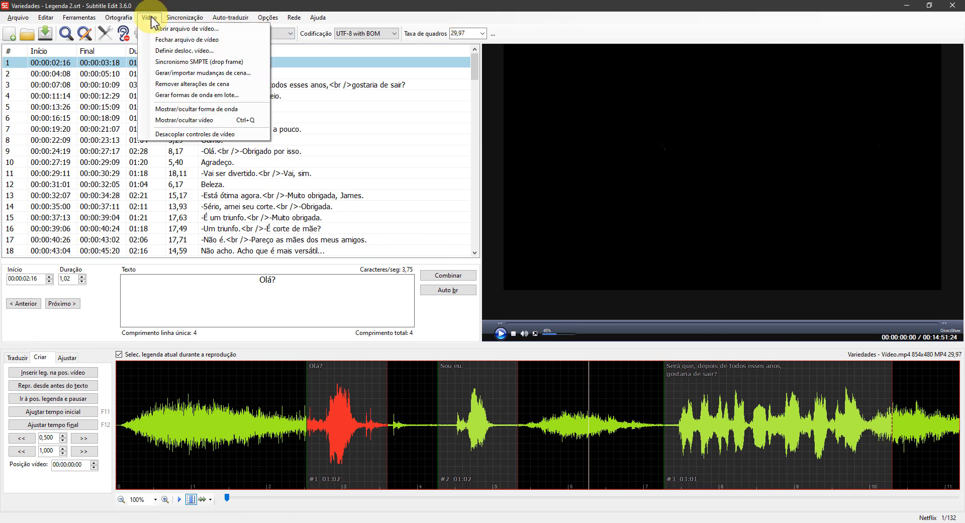
click(230, 87)
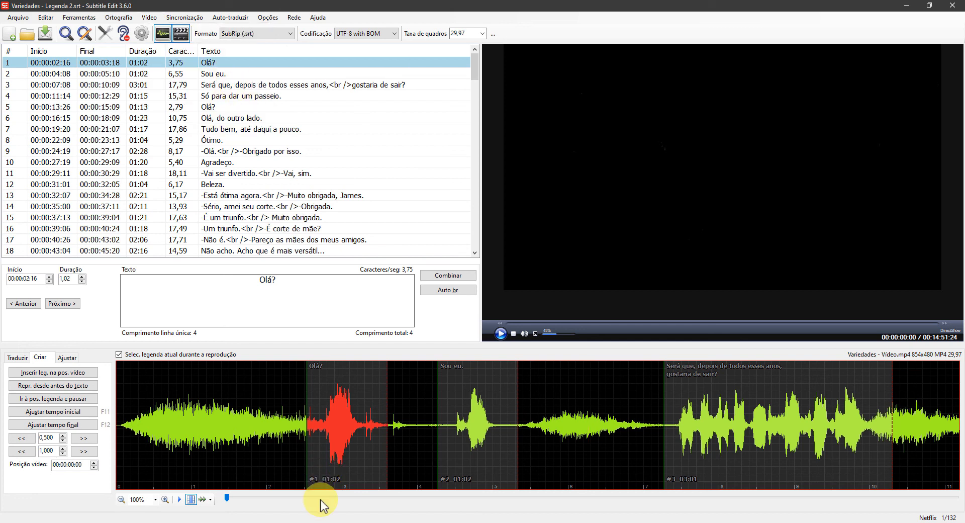
- Switch to Sub Timings Beautifier and copy the detected shot cuts to the clipboard
click(323, 522)
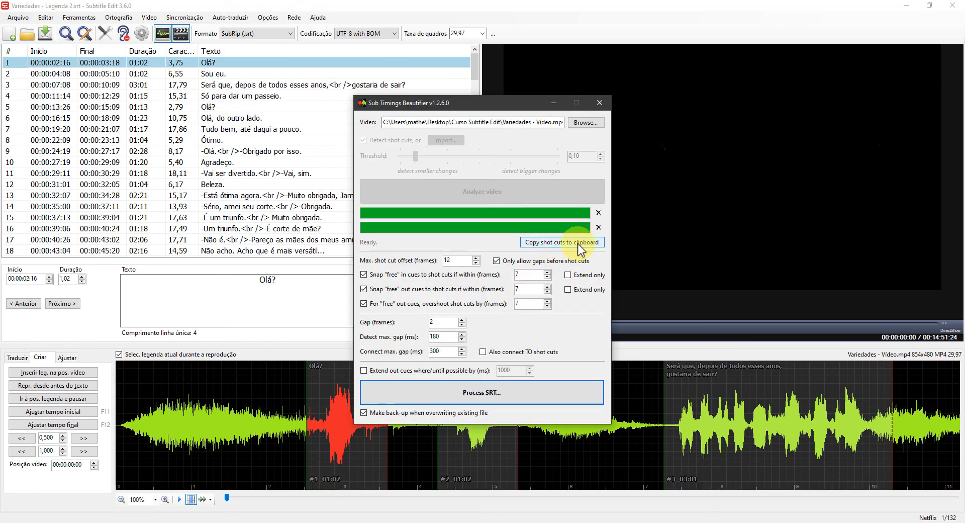
click(556, 244)
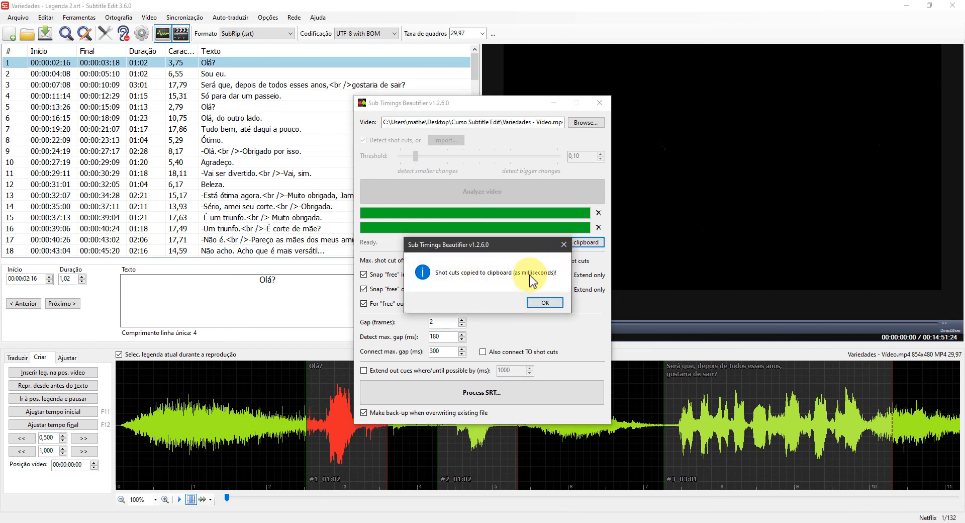
click(546, 302)
- Back in Subtitle Edit, import the copied shot cuts as scene changes, with the time codes set to milliseconds (Milissegundos)
click(326, 7)
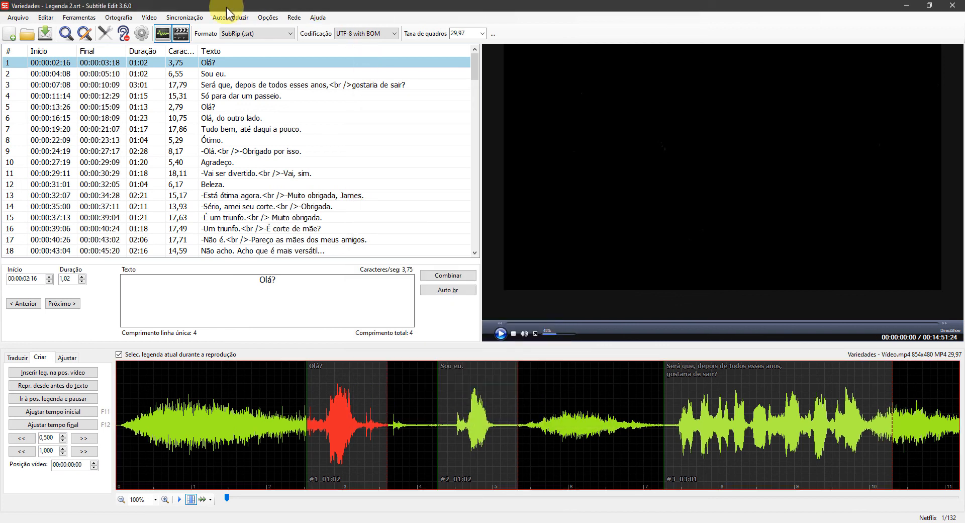
click(150, 18)
click(190, 73)
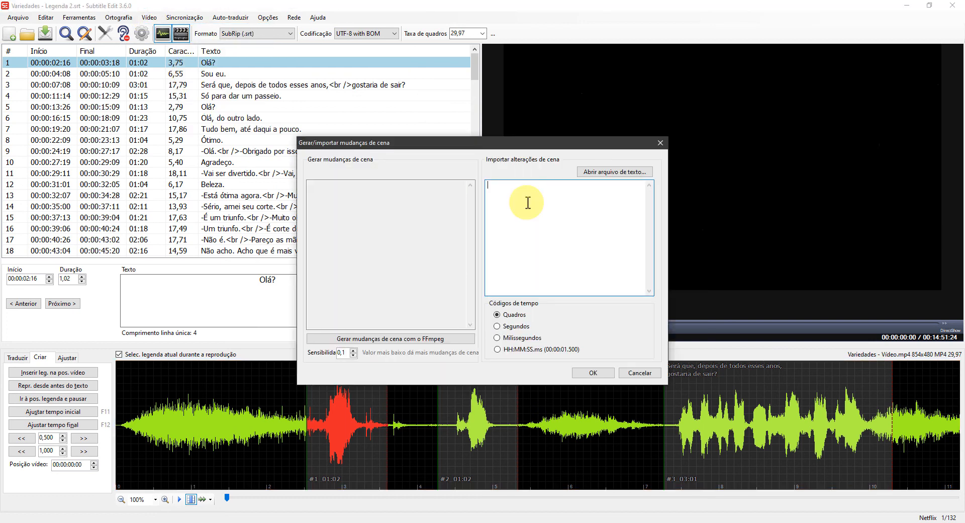
right_click(526, 203)
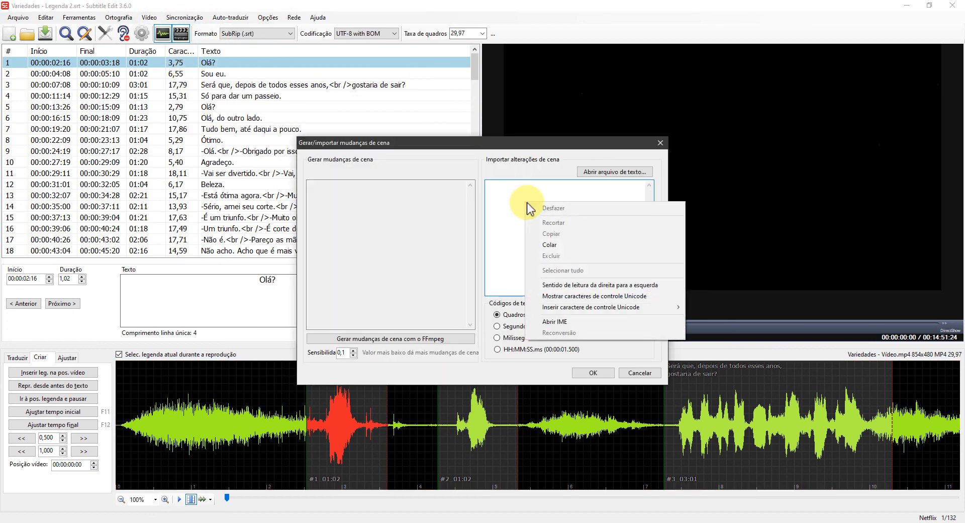
click(566, 242)
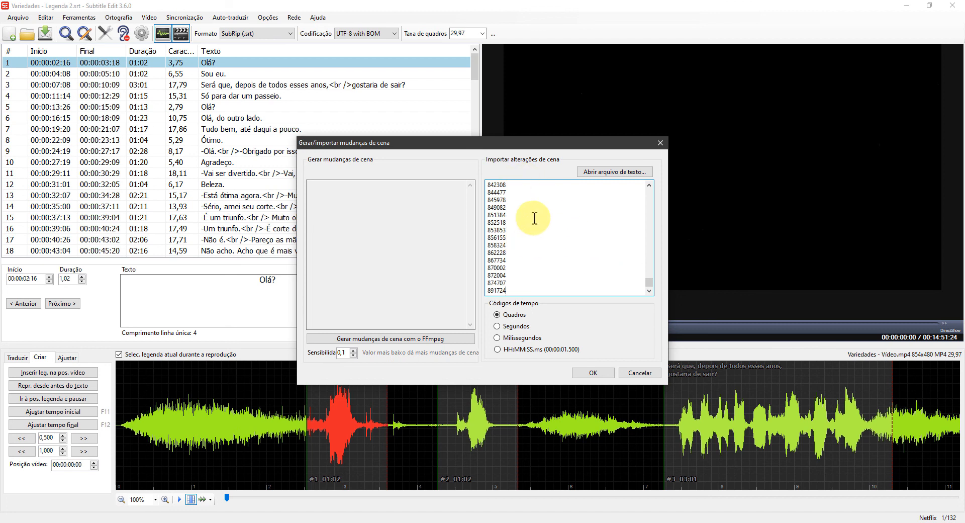
click(531, 339)
click(593, 372)
- Examine how the subtitle in and out cues align with the imported scene changes along the first minute of the waveform
scroll(576, 411, up, 17)
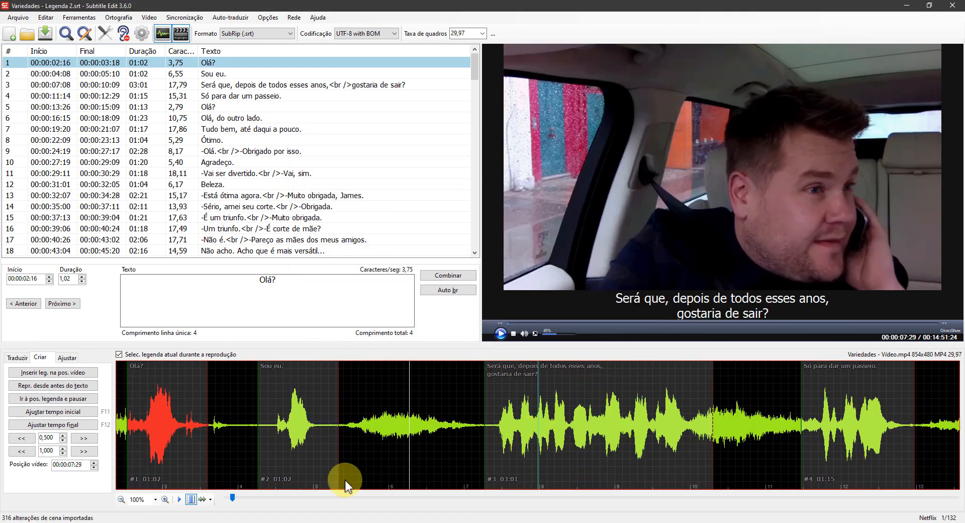
drag(235, 498, 249, 497)
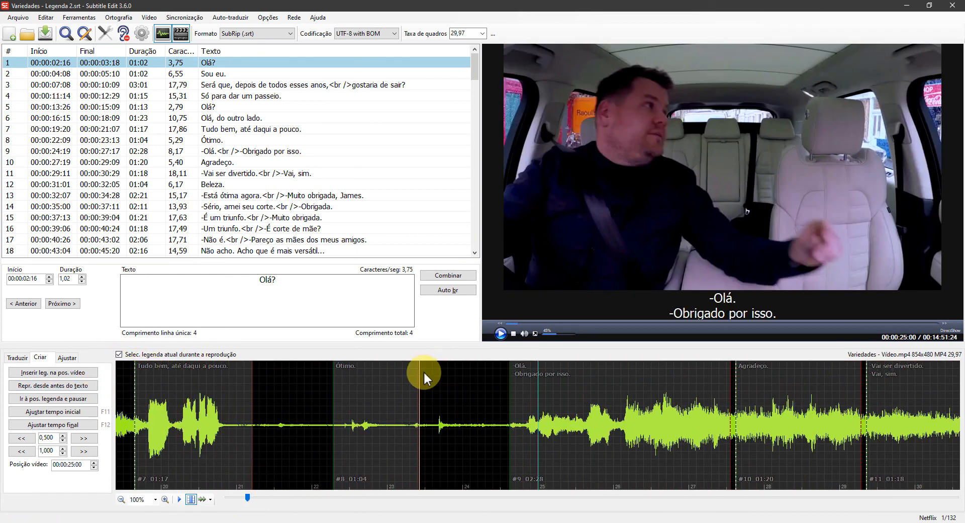
drag(248, 500, 254, 500)
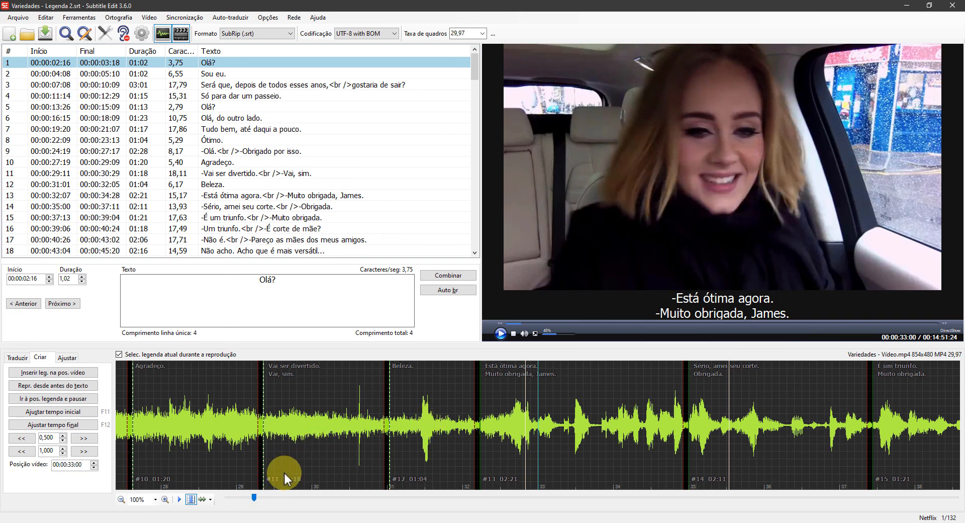
drag(254, 497, 279, 497)
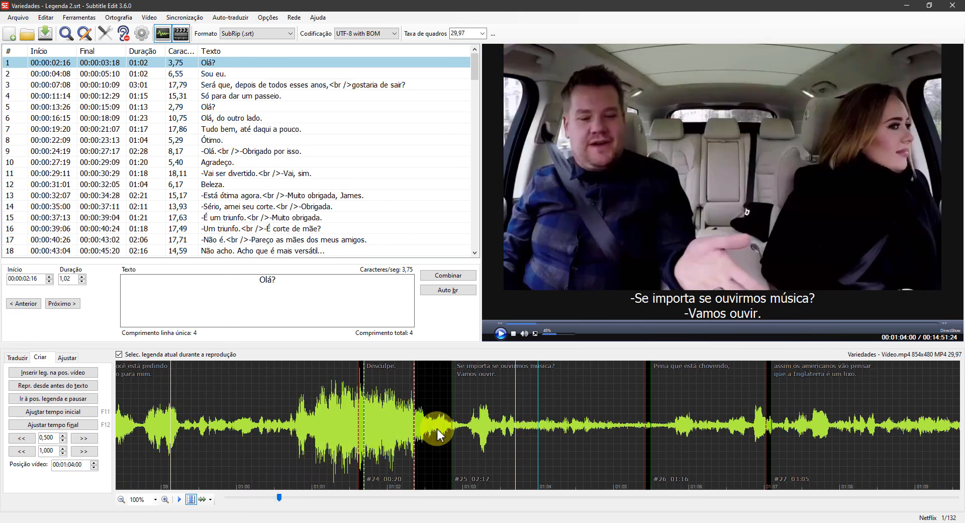